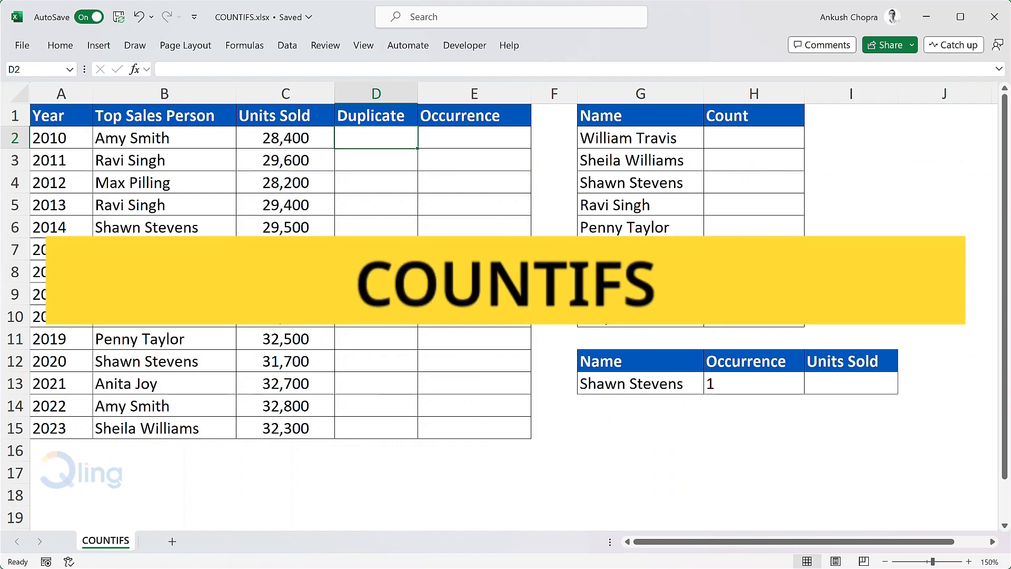
# Enter =COUNTIFS($B$2:$B$15,G2) in H2 to count the first listed name among the top sales persons.
pyautogui.click(750, 143)
pyautogui.write('=cou')
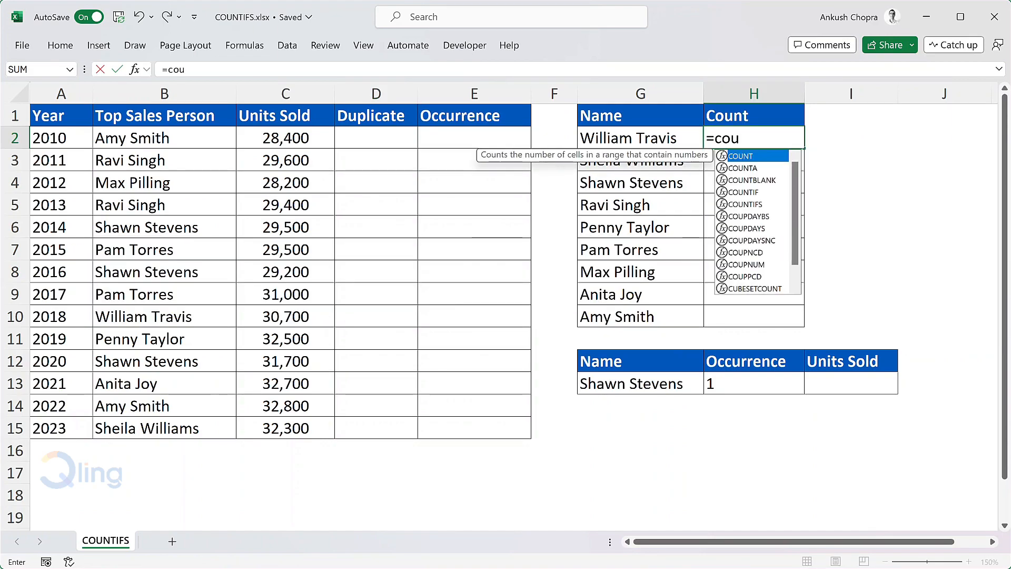
pyautogui.write('ntifs')
pyautogui.press('Tab')
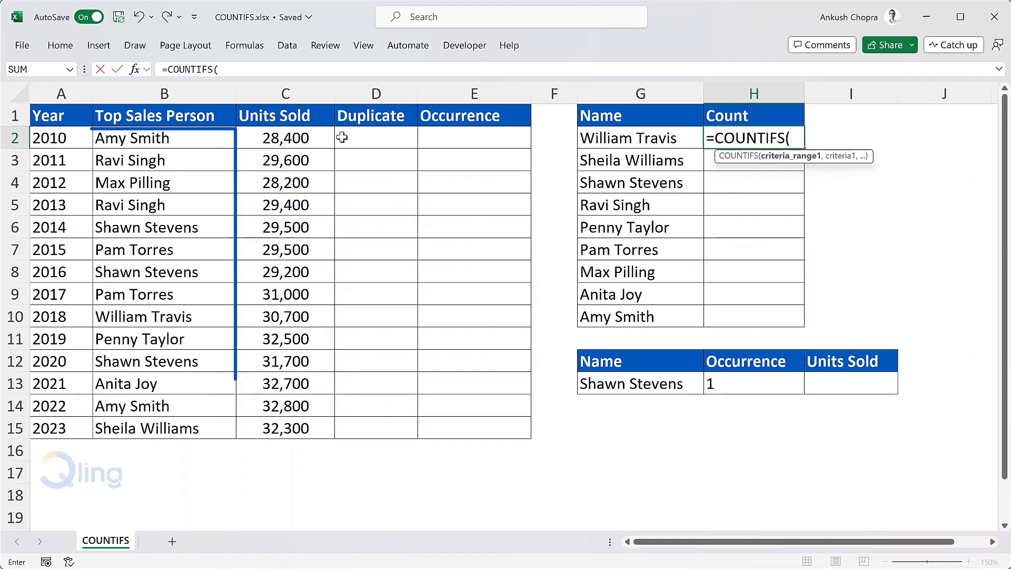
pyautogui.moveTo(197, 133); pyautogui.dragTo(203, 422)
pyautogui.press('F4')
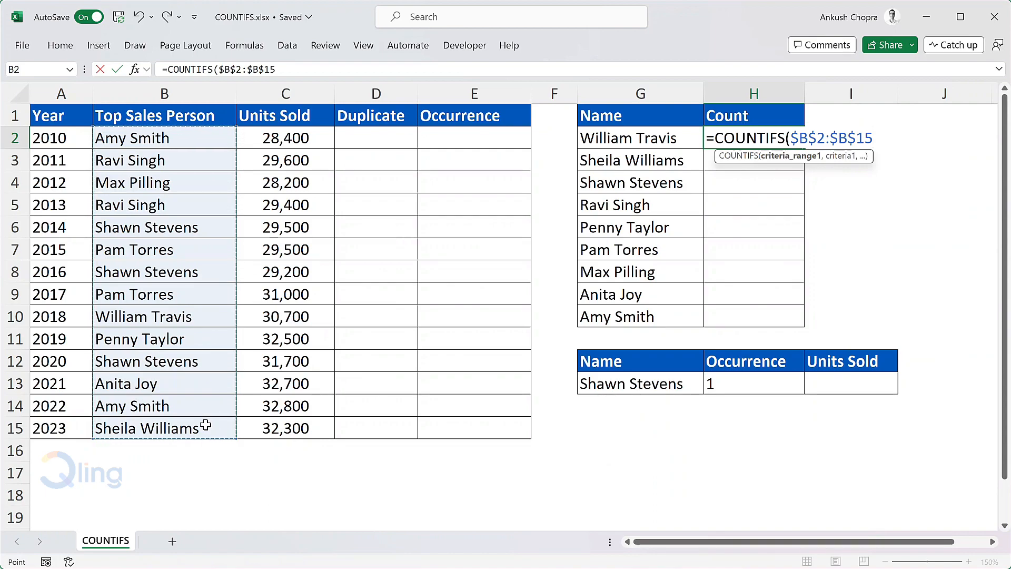
pyautogui.write(',')
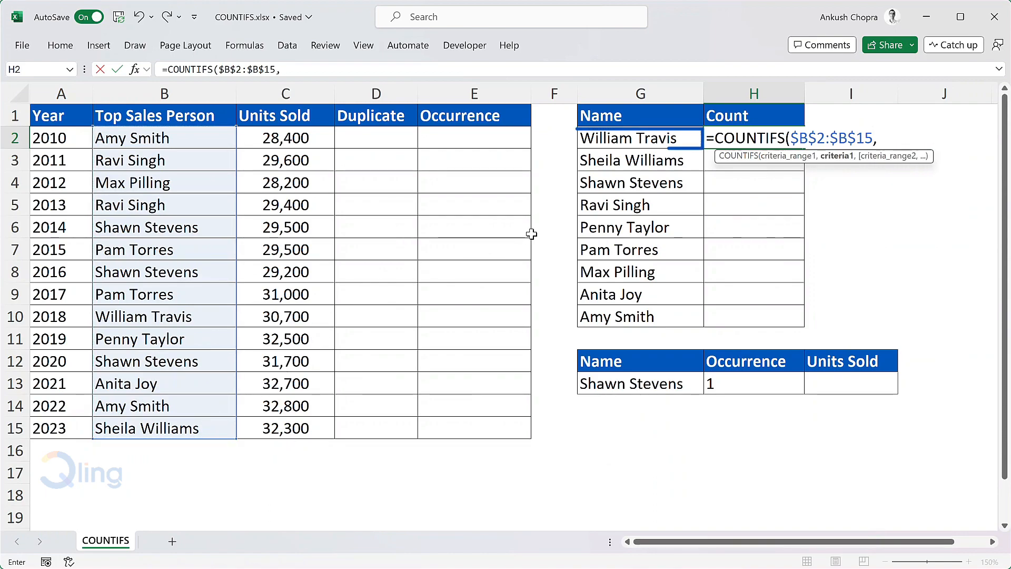
pyautogui.click(678, 139)
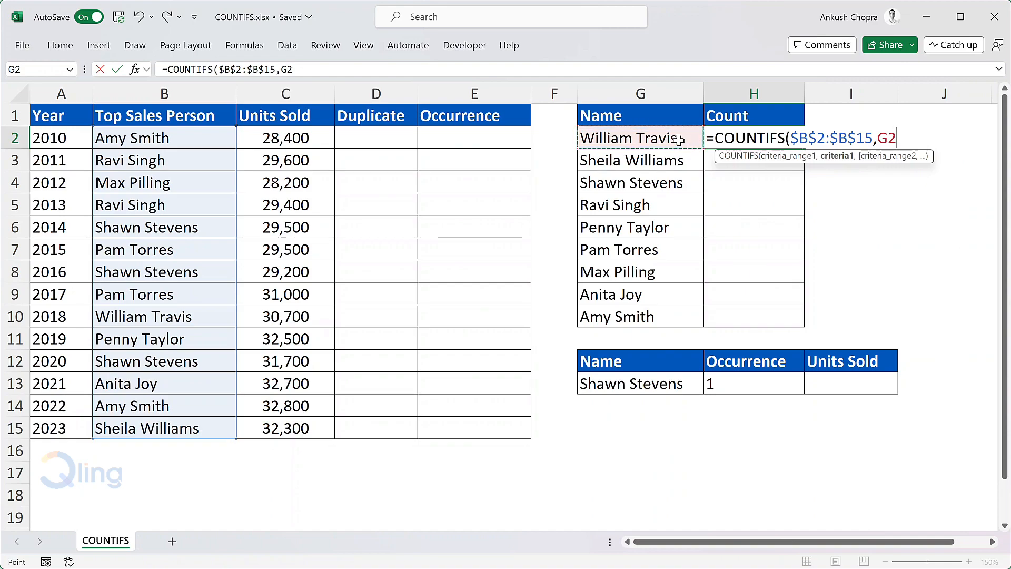
pyautogui.write(')')
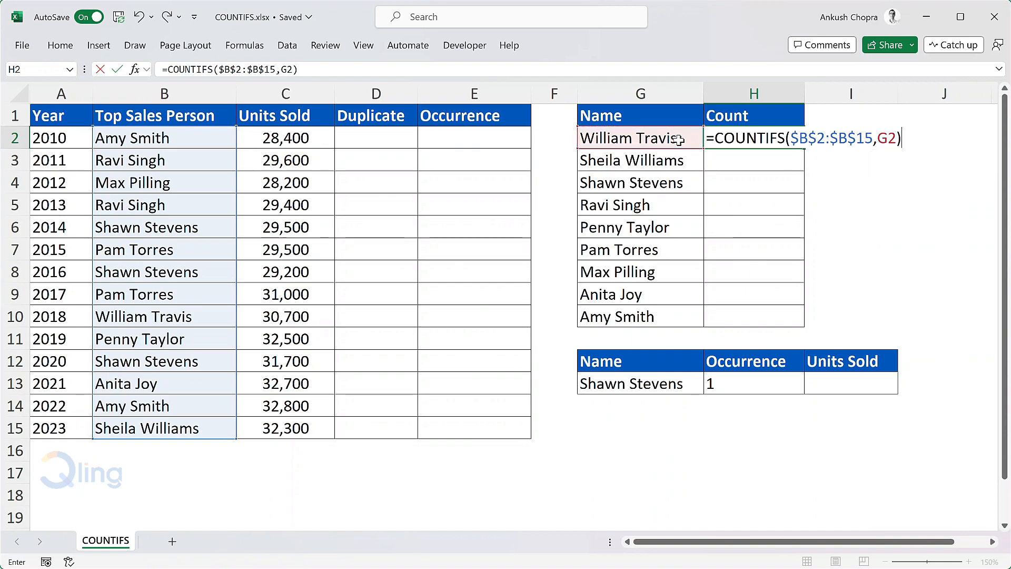
pyautogui.press('Return')
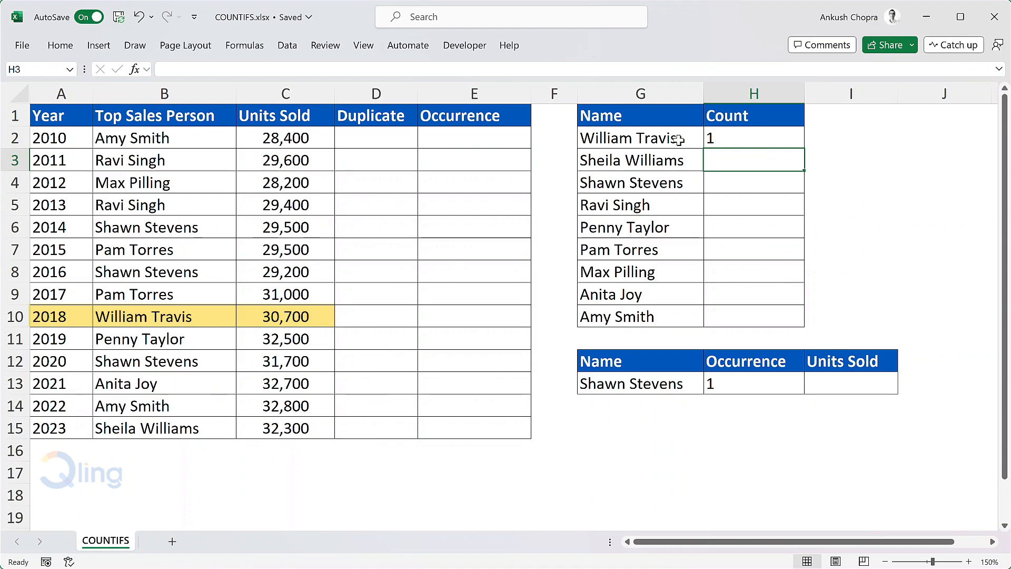
# Fill the COUNTIFS formula from H2 down the Count column to H10.
pyautogui.click(783, 137)
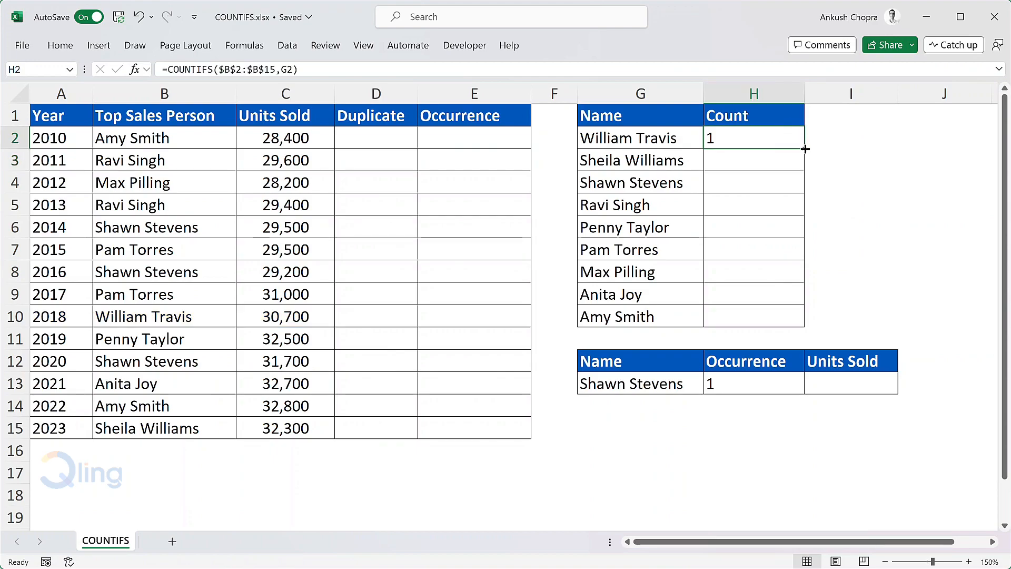
pyautogui.doubleClick(805, 149)
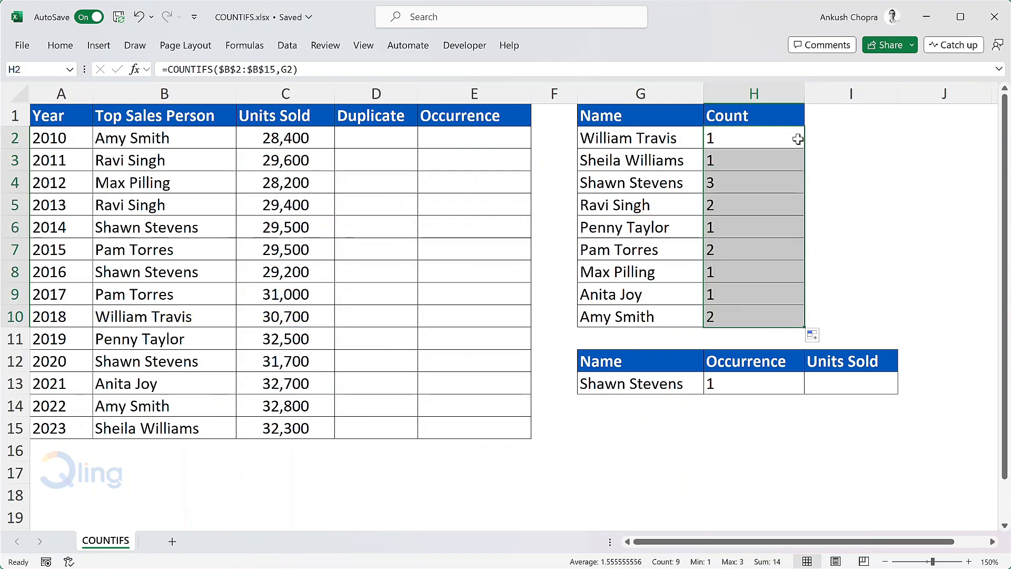
pyautogui.click(798, 139)
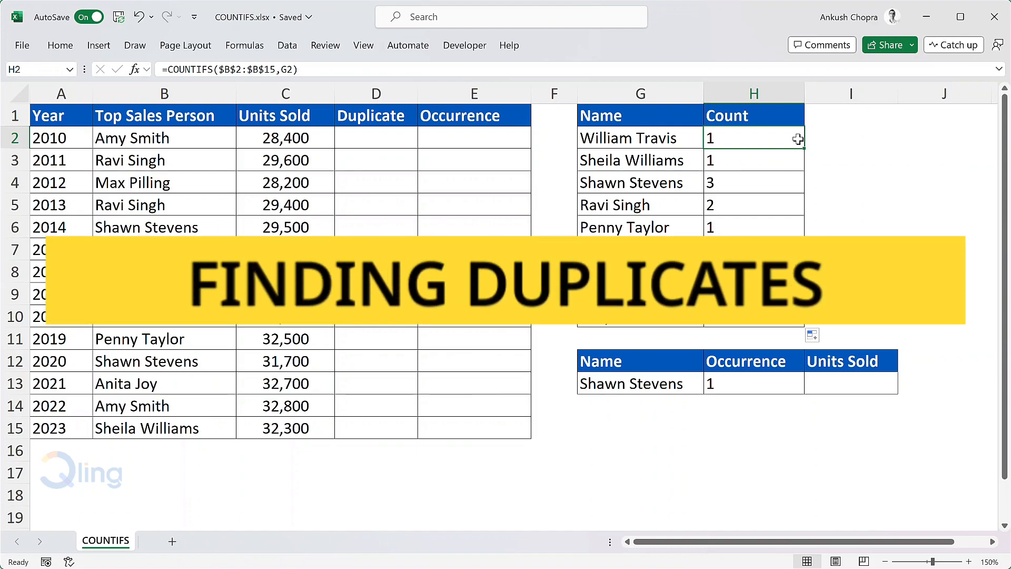
# Enter =COUNTIFS($B$2:$B$15,B2) in D2, the first cell of the Duplicate column.
pyautogui.click(413, 141)
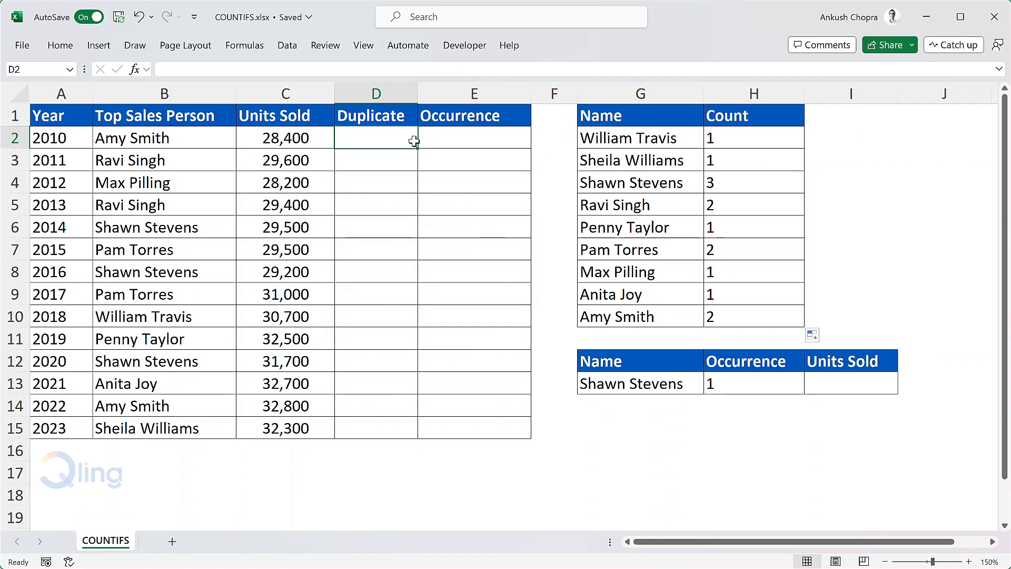
pyautogui.write('=')
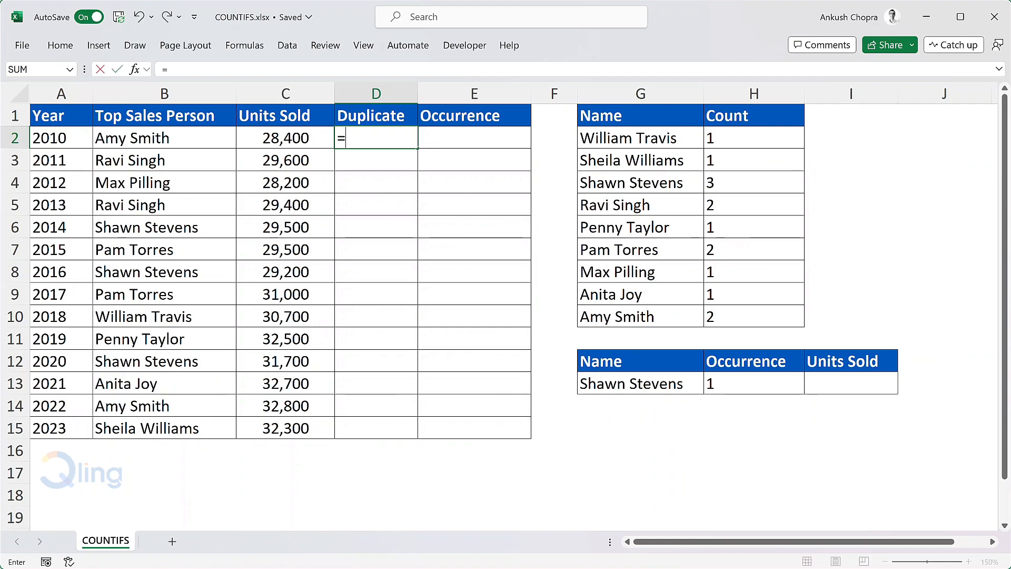
pyautogui.write('countifs')
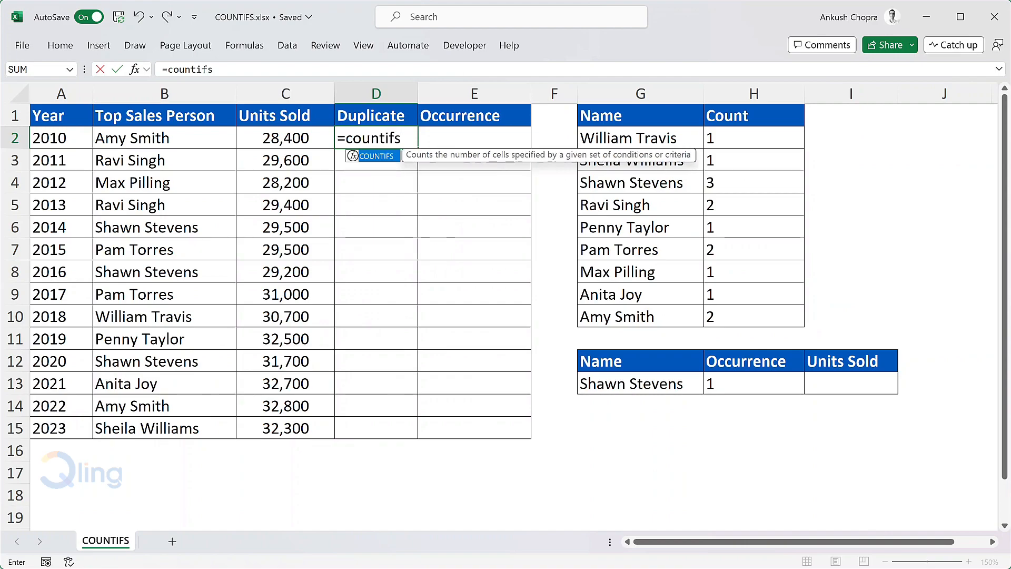
pyautogui.press('Tab')
pyautogui.moveTo(222, 134); pyautogui.dragTo(192, 424)
pyautogui.press('F4')
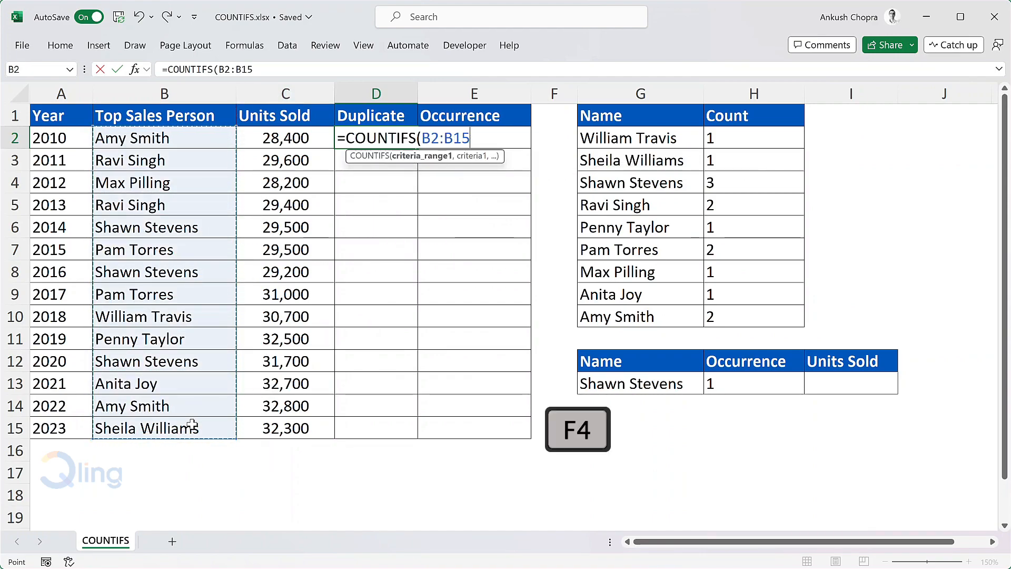
pyautogui.press('F4')
pyautogui.write(',')
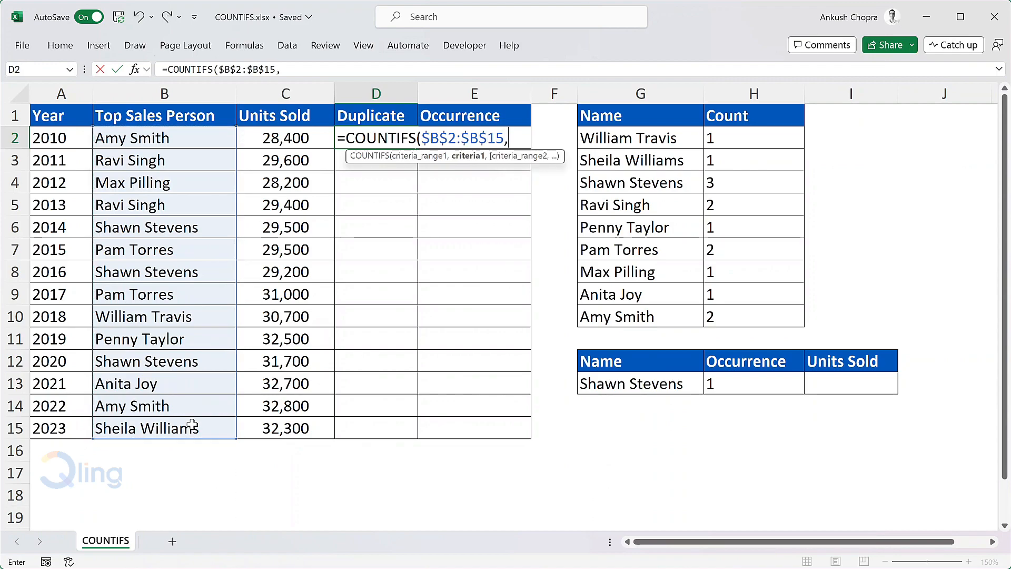
pyautogui.click(211, 139)
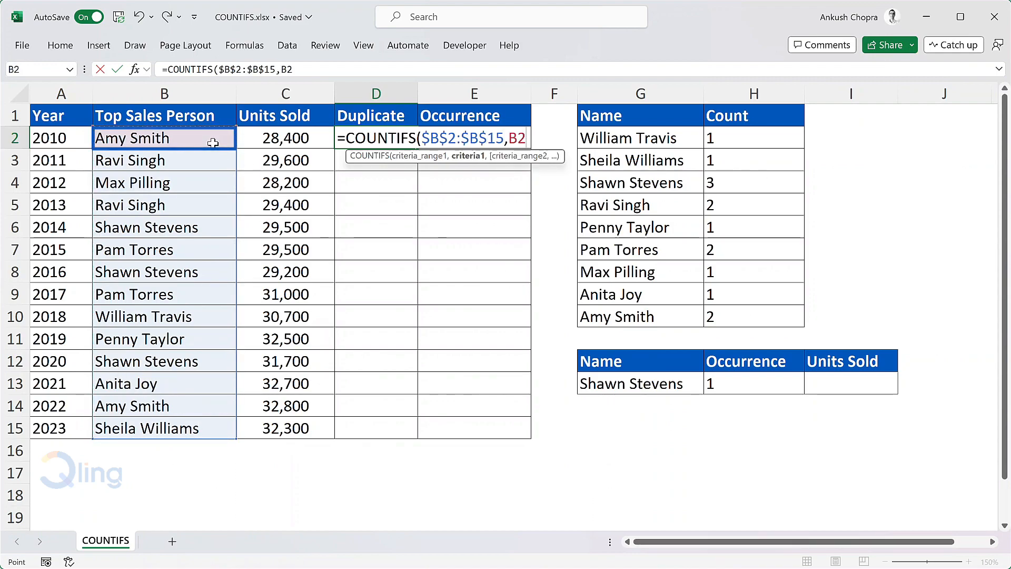
pyautogui.press('Return')
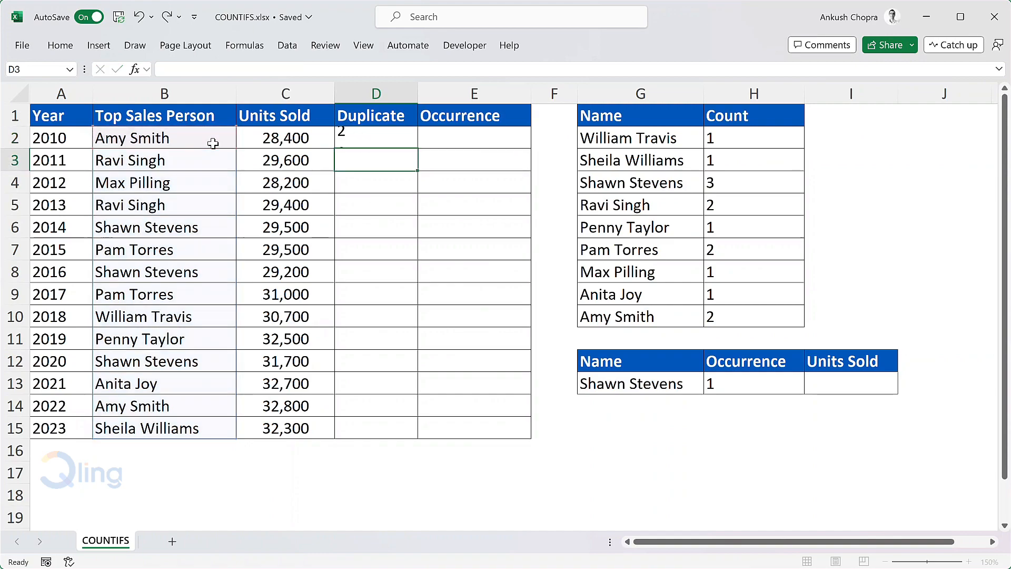
# Fill the COUNTIFS formula from D2 down the Duplicate column to D15.
pyautogui.click(363, 137)
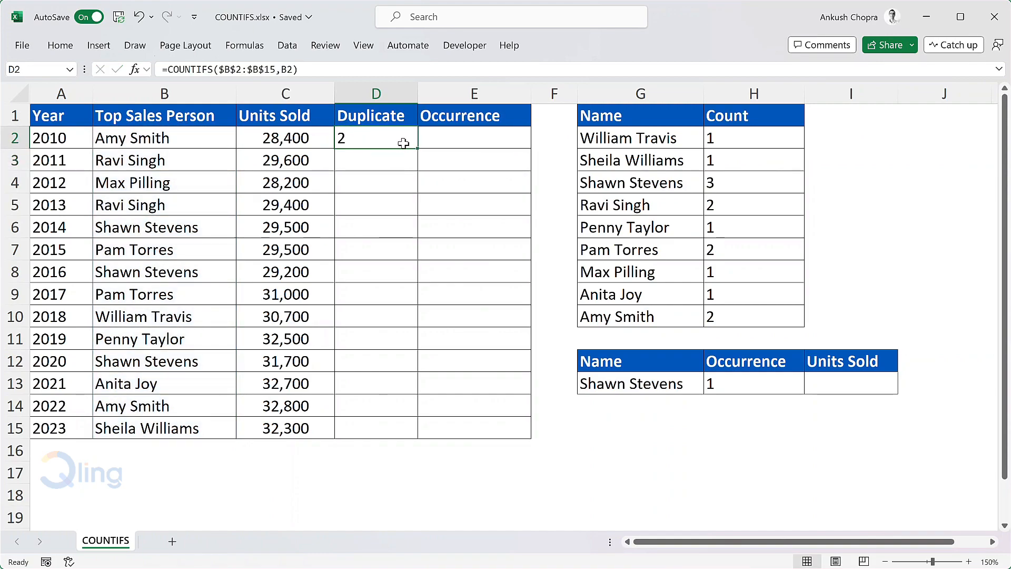
pyautogui.doubleClick(419, 149)
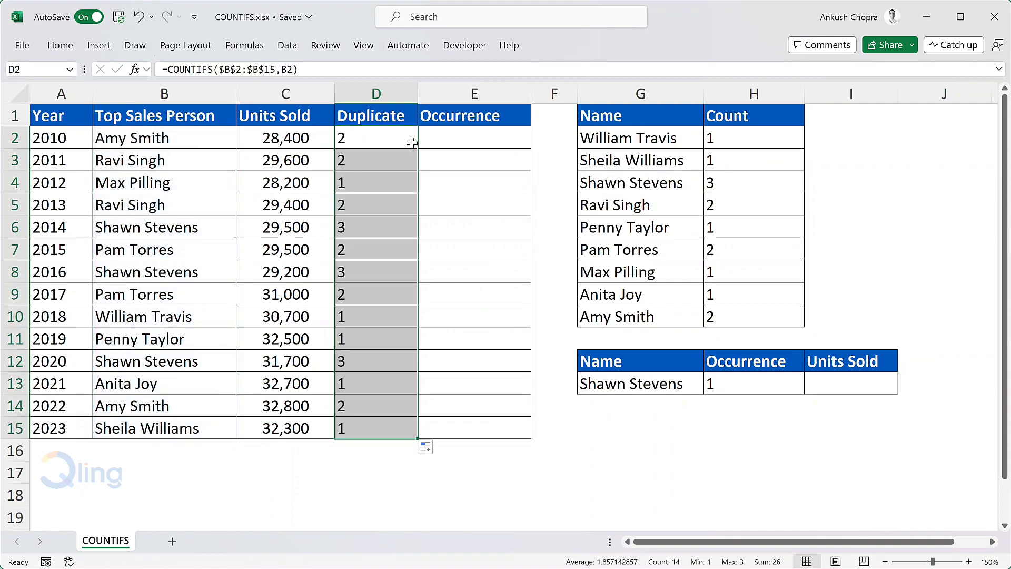
pyautogui.click(412, 143)
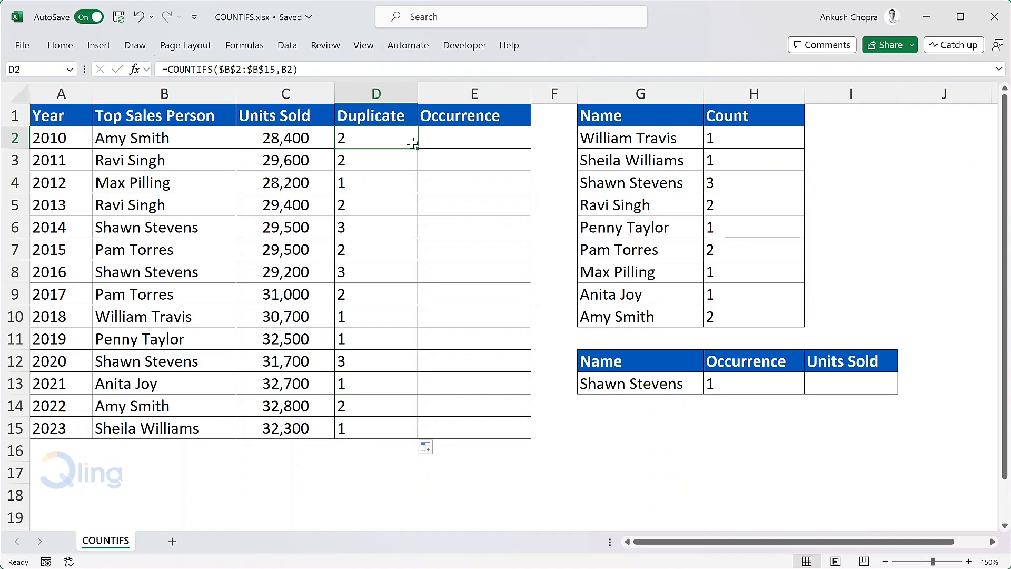
# Wrap the D2 formula in an IF so it reads =IF(COUNTIFS($B$2:$B$15,B2)>1,"Yes","No").
pyautogui.doubleClick(391, 138)
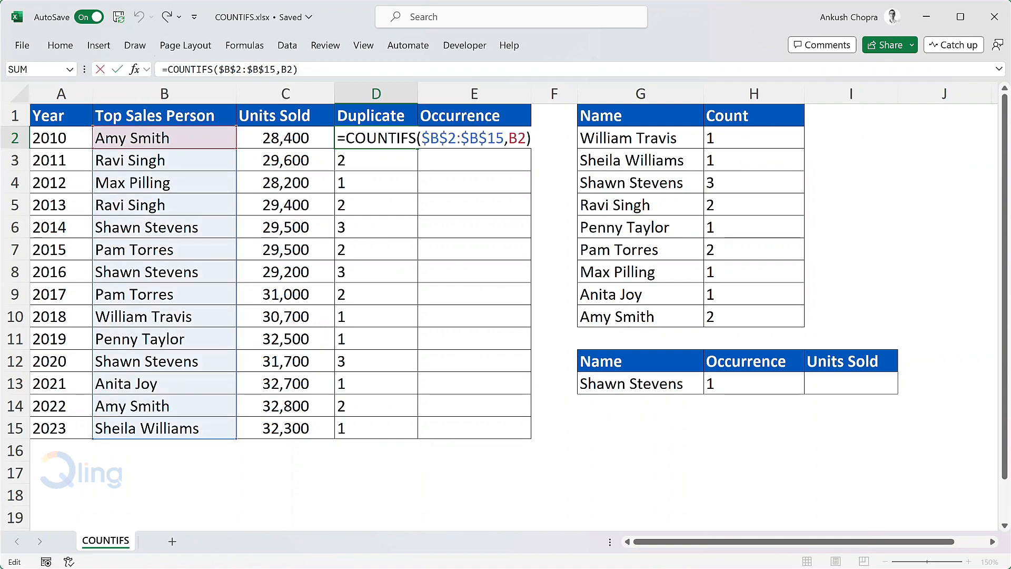
pyautogui.write('if')
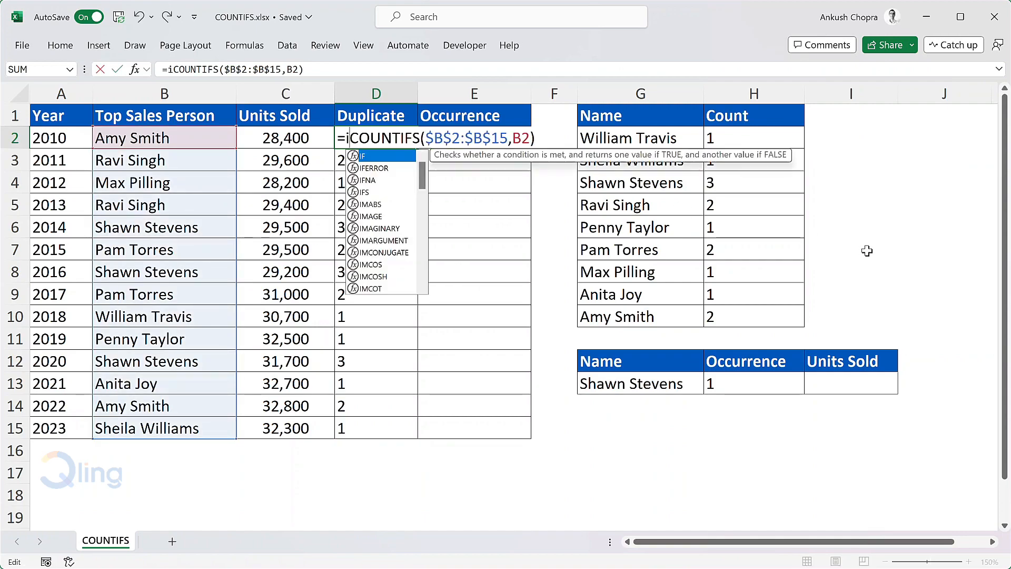
pyautogui.write('(')
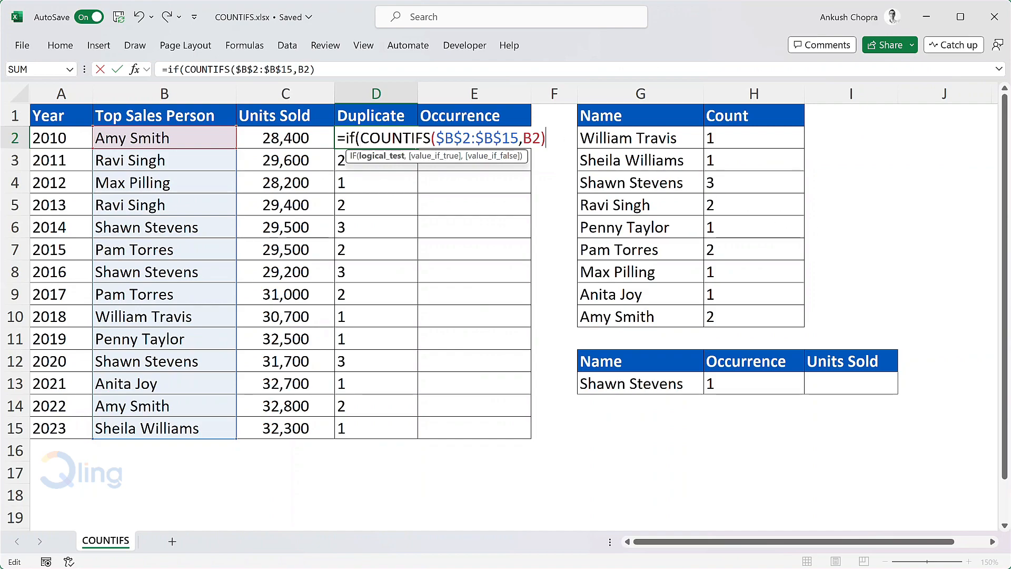
pyautogui.write('>1,')
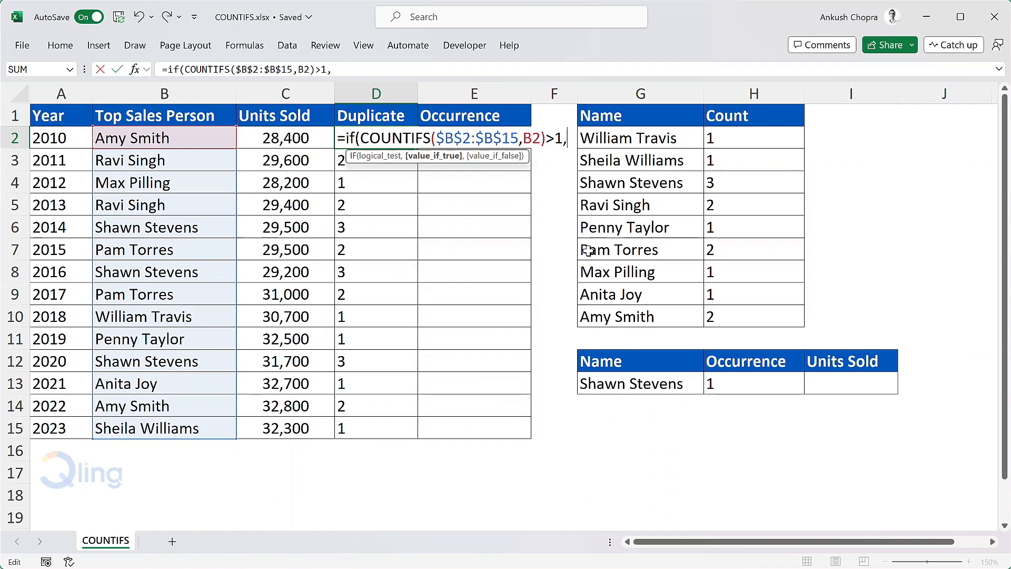
pyautogui.write('"Yes",')
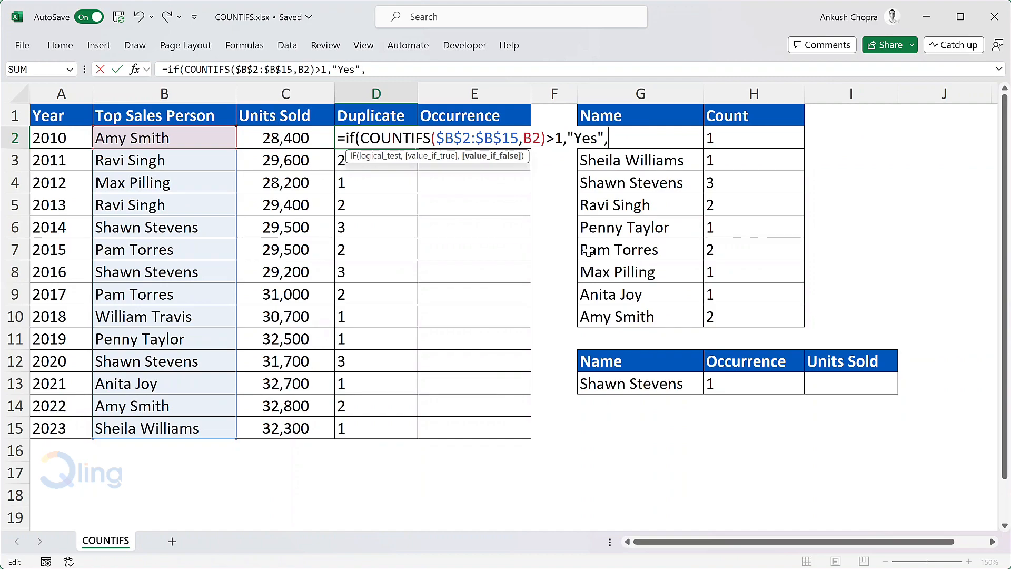
pyautogui.write('"No")')
pyautogui.press('Return')
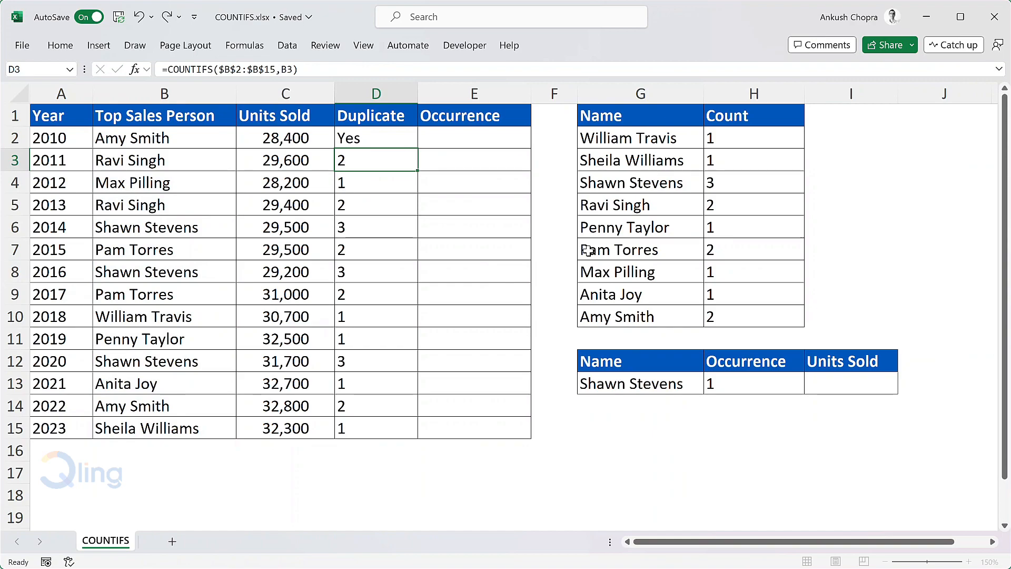
# Copy the IF version of the duplicate check from D2 down to D15.
pyautogui.click(389, 139)
pyautogui.doubleClick(421, 149)
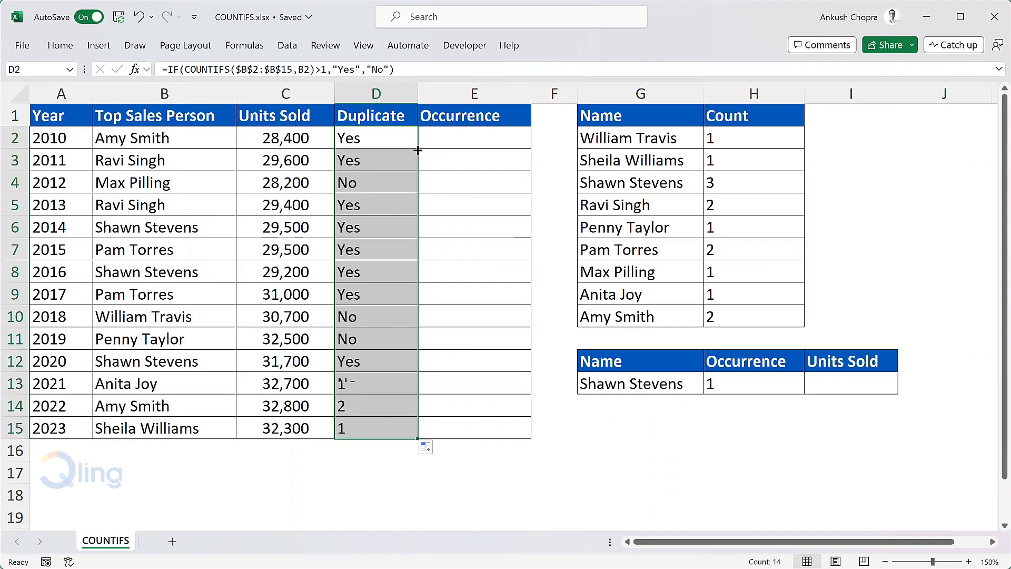
pyautogui.click(414, 144)
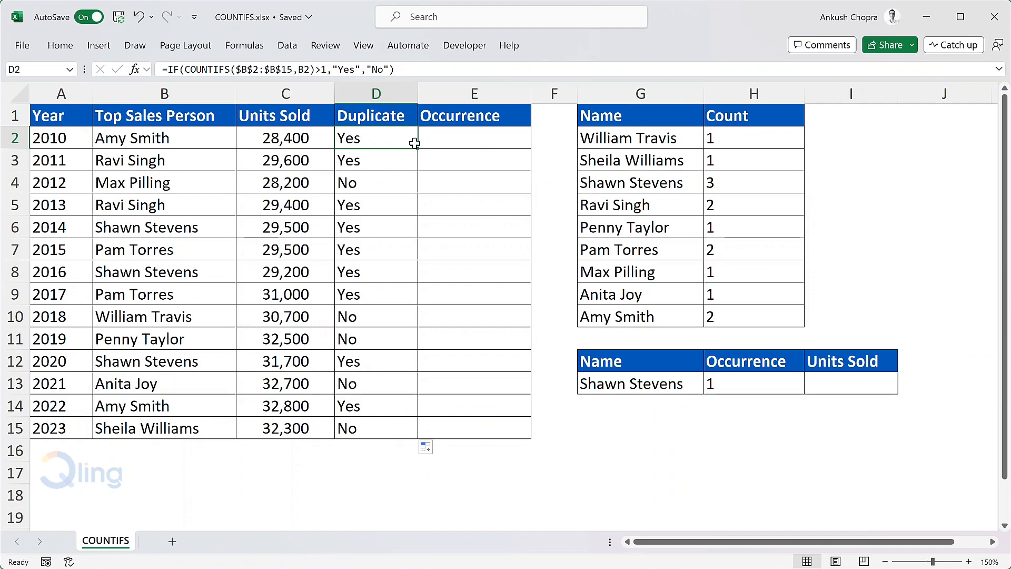
# Enter =COUNTIFS(B2:B2,B2) in E2, the first cell of the Occurrence column.
pyautogui.click(474, 138)
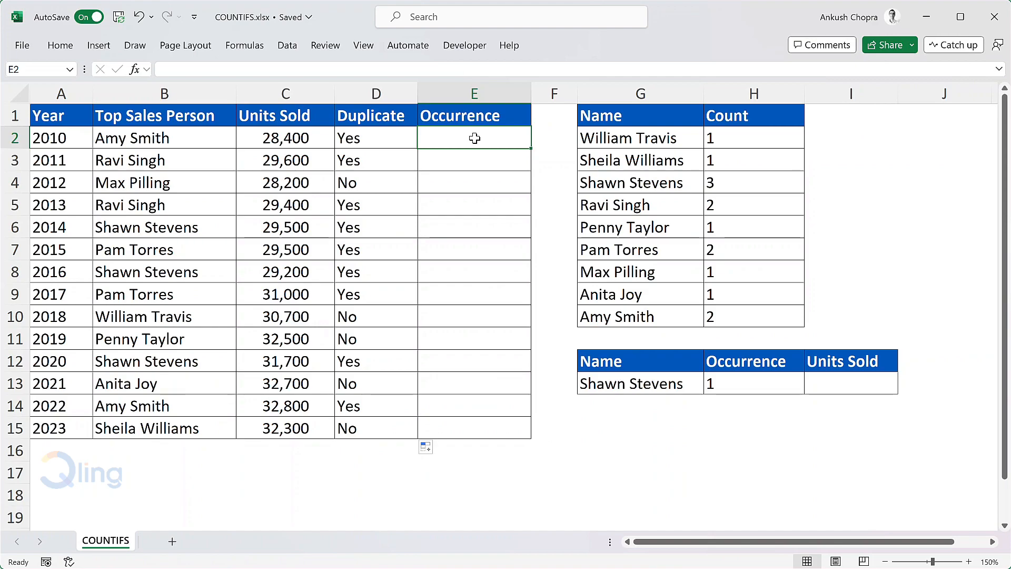
pyautogui.write('=countifs')
pyautogui.press('Tab')
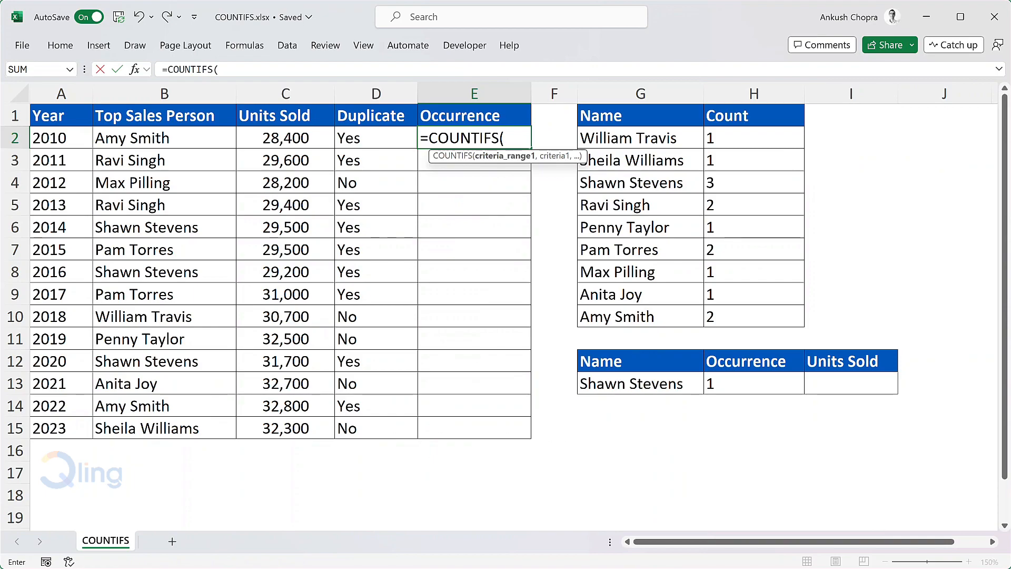
pyautogui.write('B2:B2')
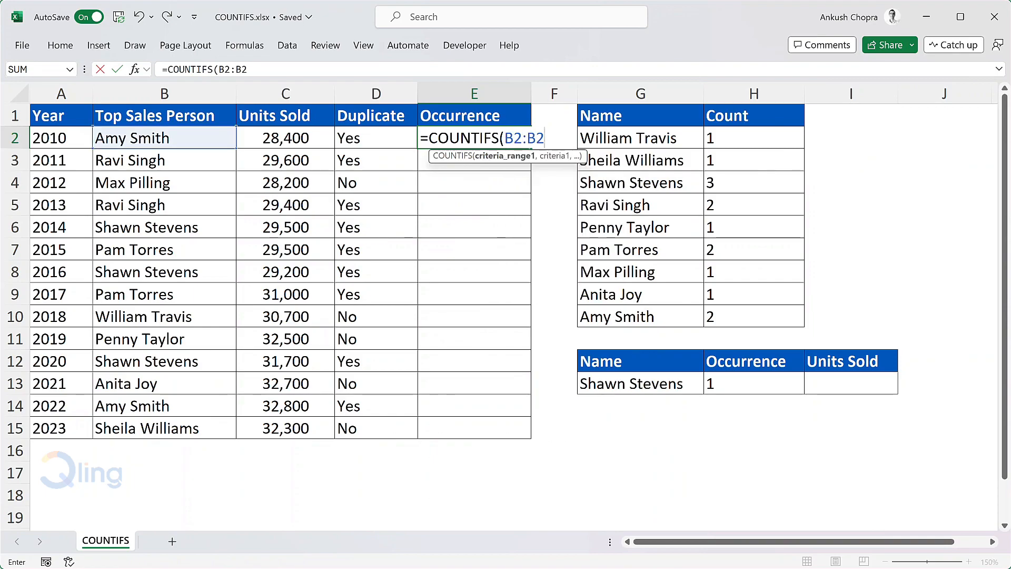
pyautogui.write(',')
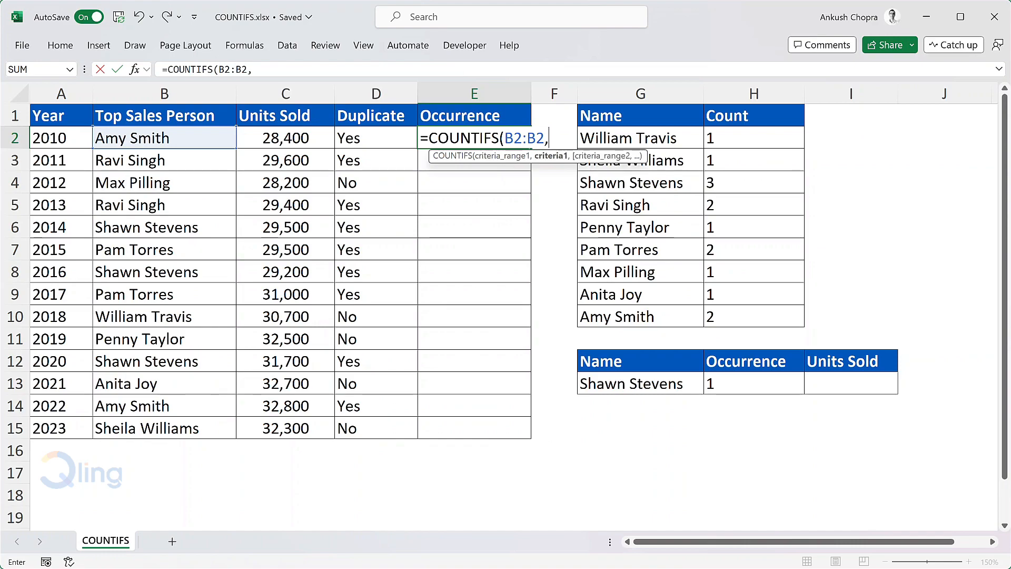
pyautogui.write('B2)')
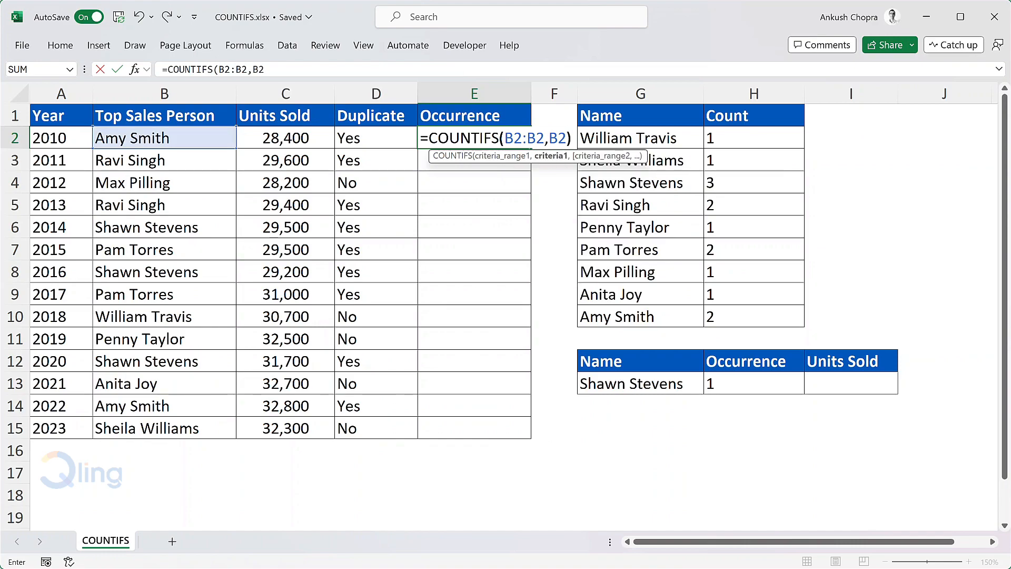
pyautogui.press('Return')
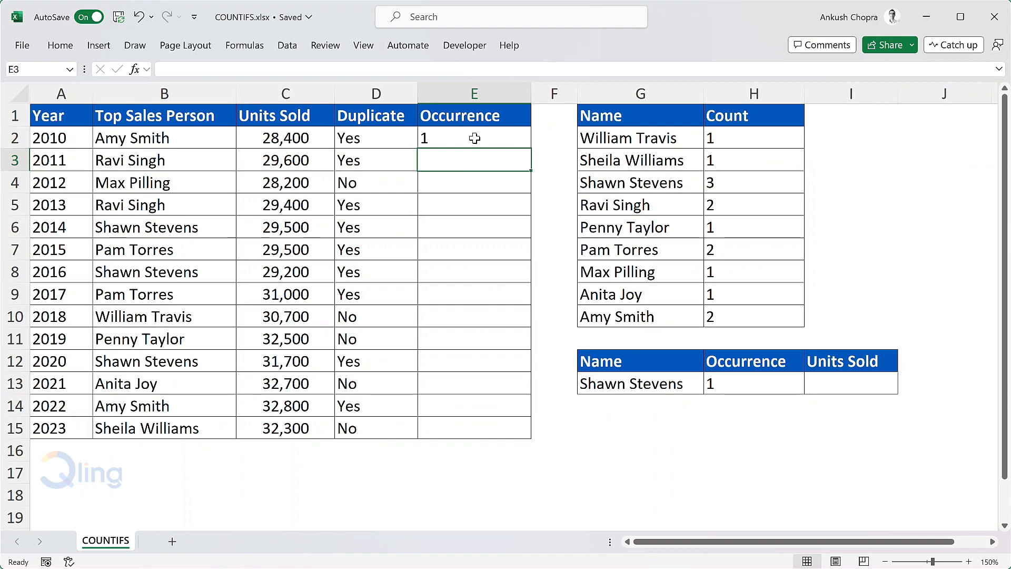
# Enter =COUNTIFS(B2:B3,B3) in E3 of the Occurrence column.
pyautogui.write('=countifs')
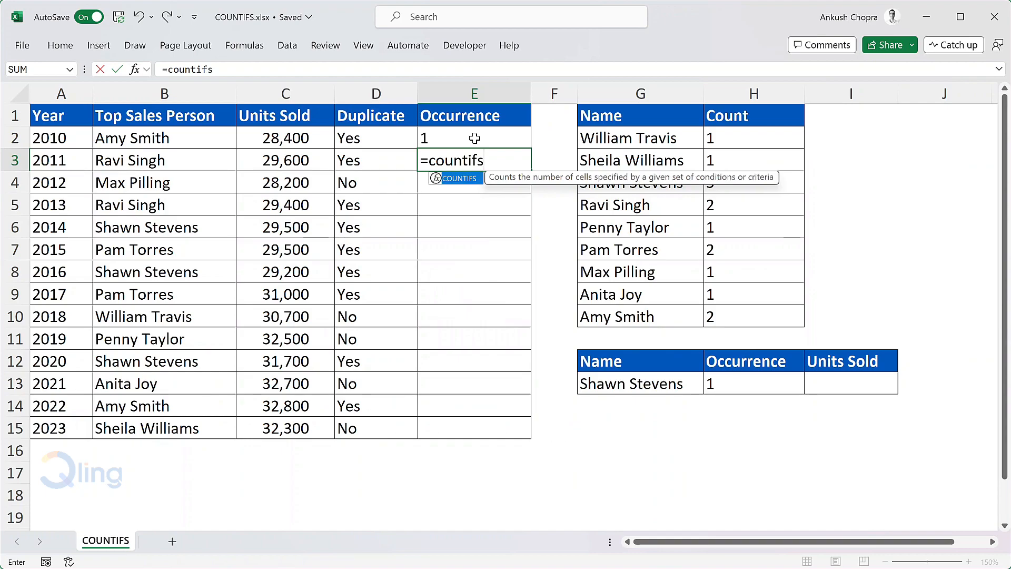
pyautogui.press('Tab')
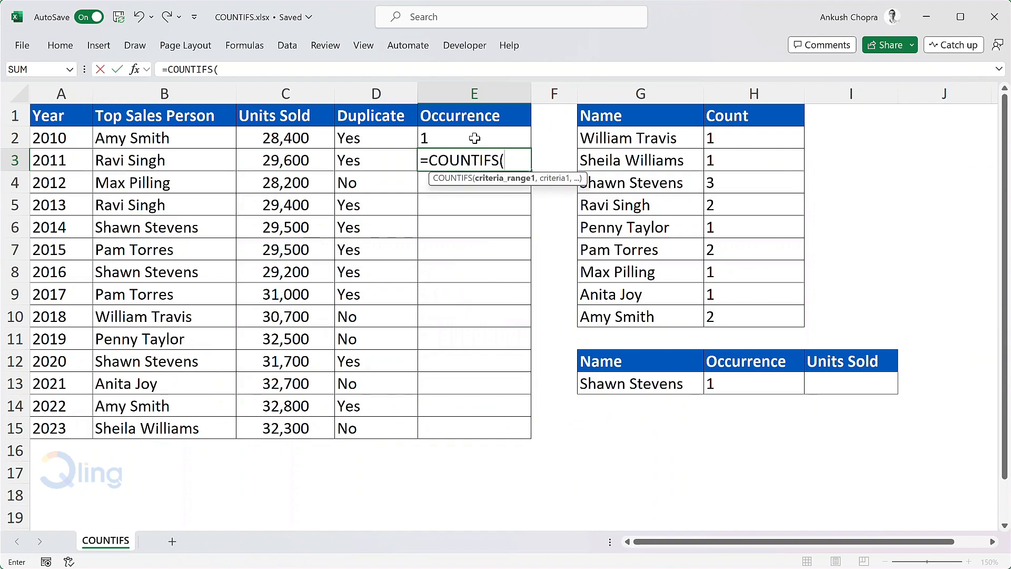
pyautogui.write('B2:B3')
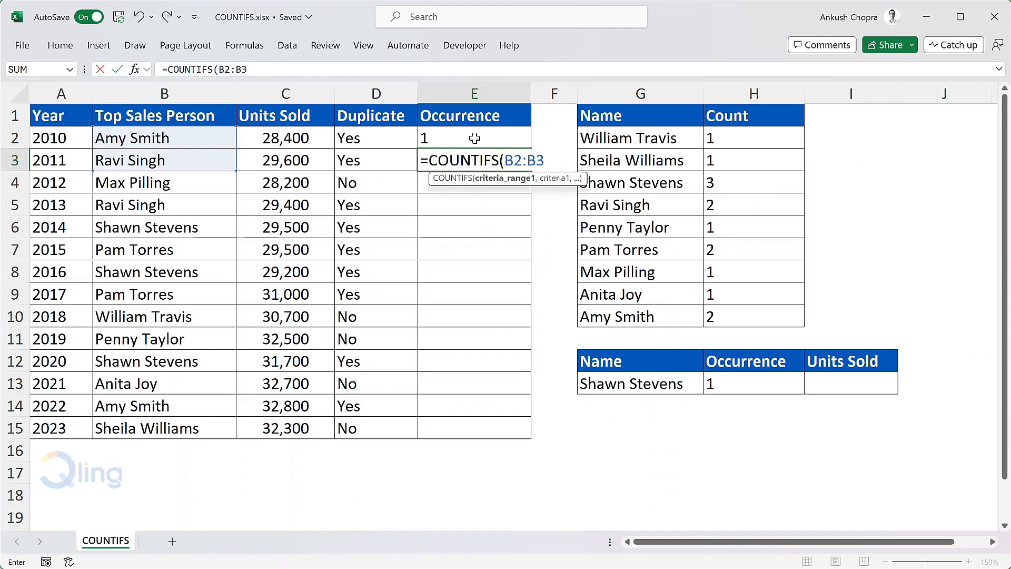
pyautogui.write(',B3')
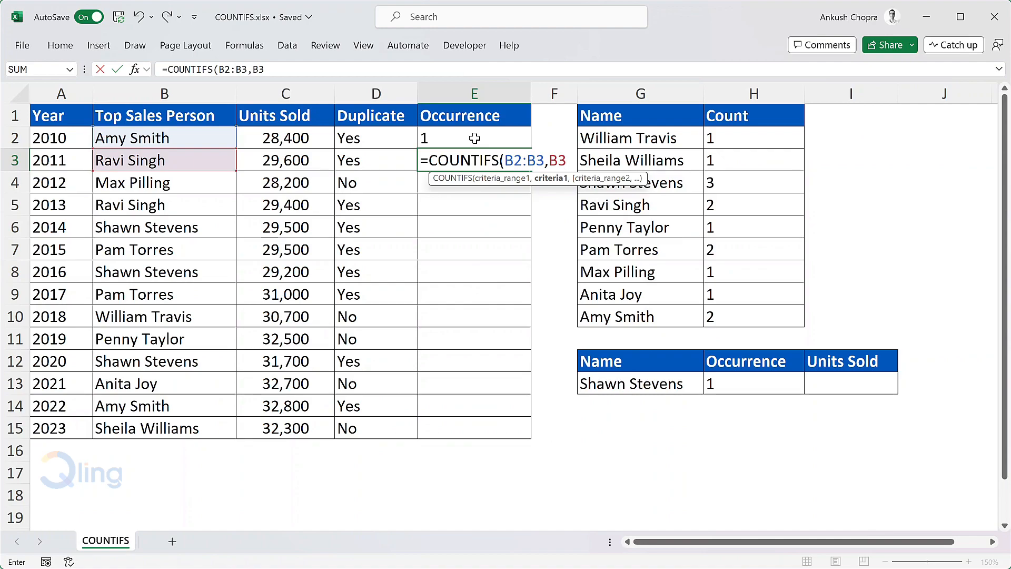
pyautogui.write(')')
pyautogui.press('Return')
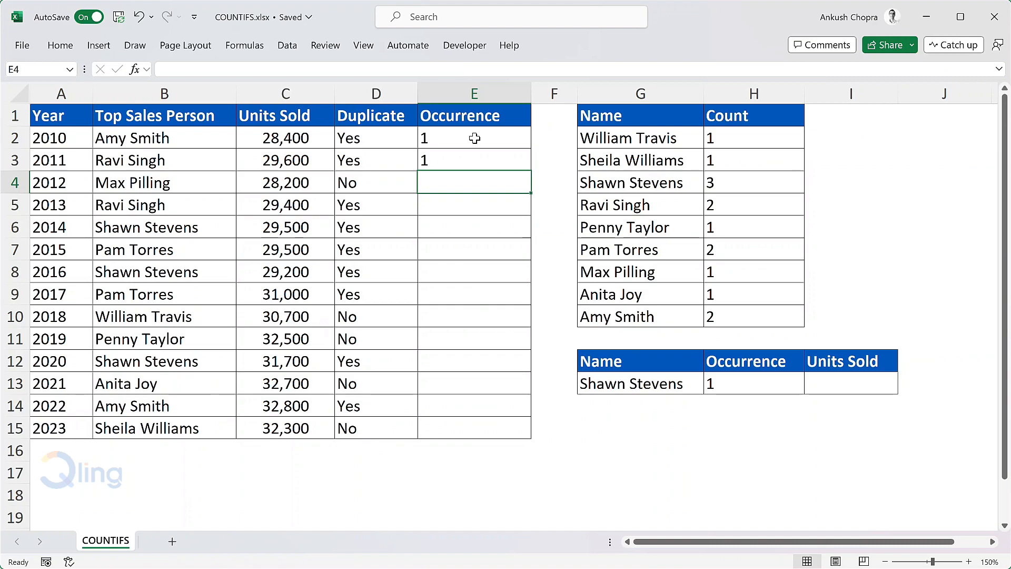
# Enter =COUNTIFS(B2:B4,B4) in E4 of the Occurrence column.
pyautogui.write('=countifs')
pyautogui.press('Tab')
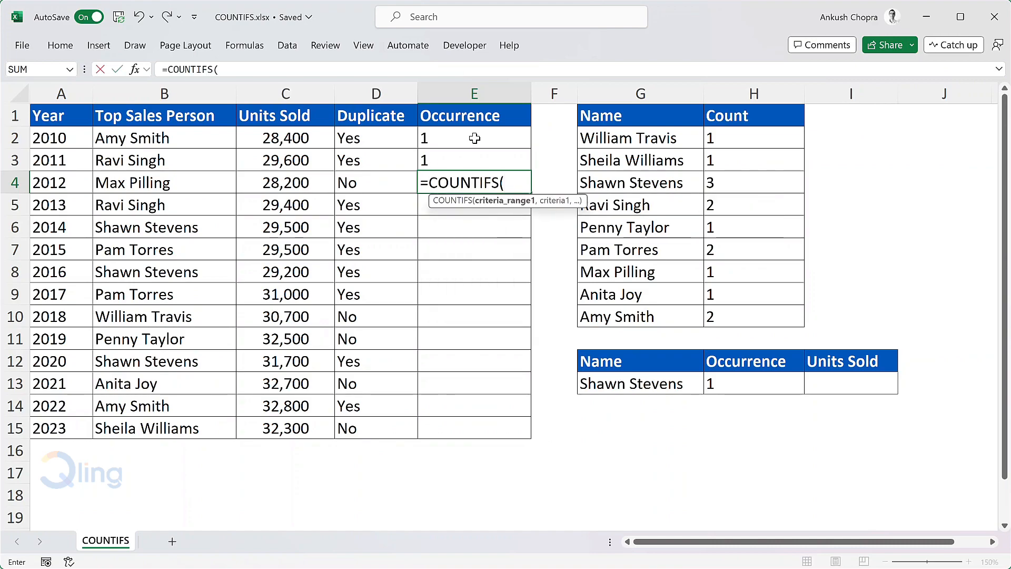
pyautogui.write('B2:B4,')
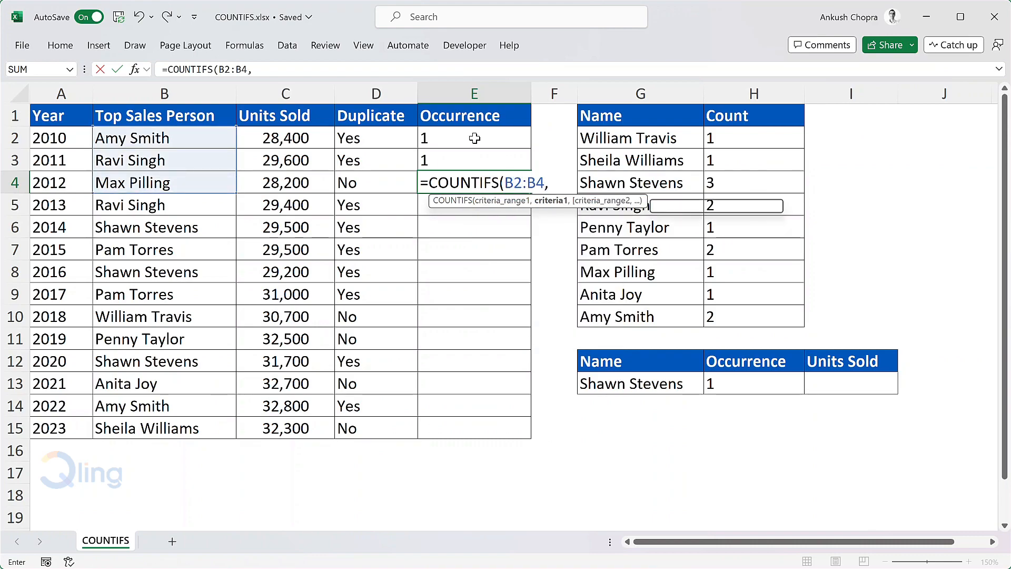
pyautogui.write('B4)')
pyautogui.hotkey('ctrl', 'Return')
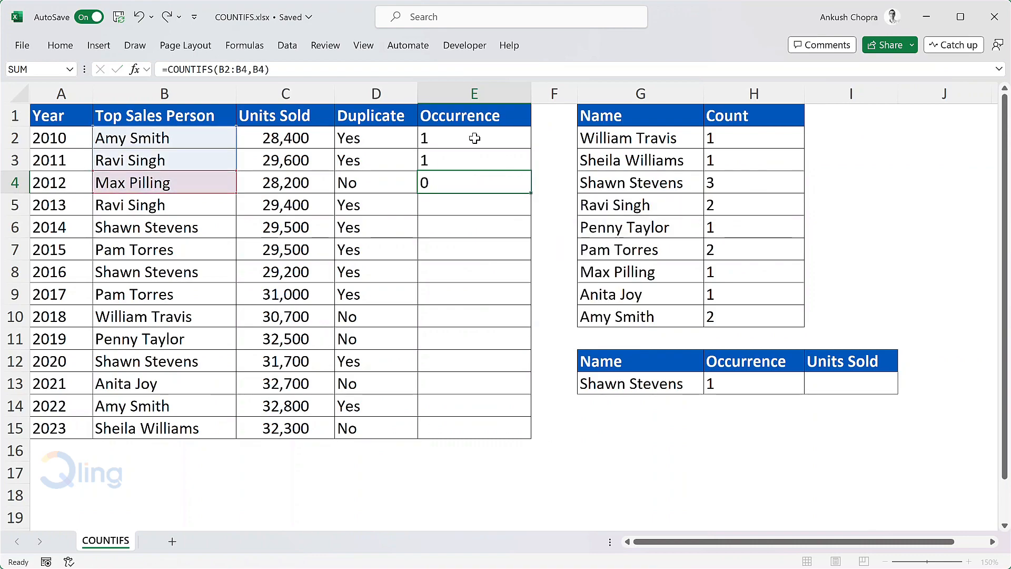
pyautogui.press('Return')
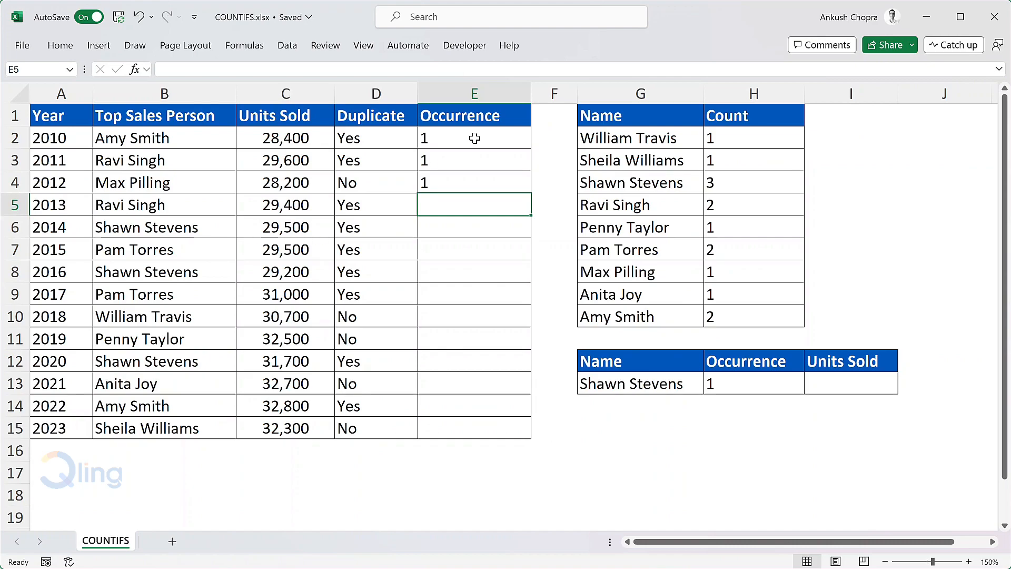
# Enter =COUNTIFS(B2:B5,B5) in E5 of the Occurrence column.
pyautogui.write('=')
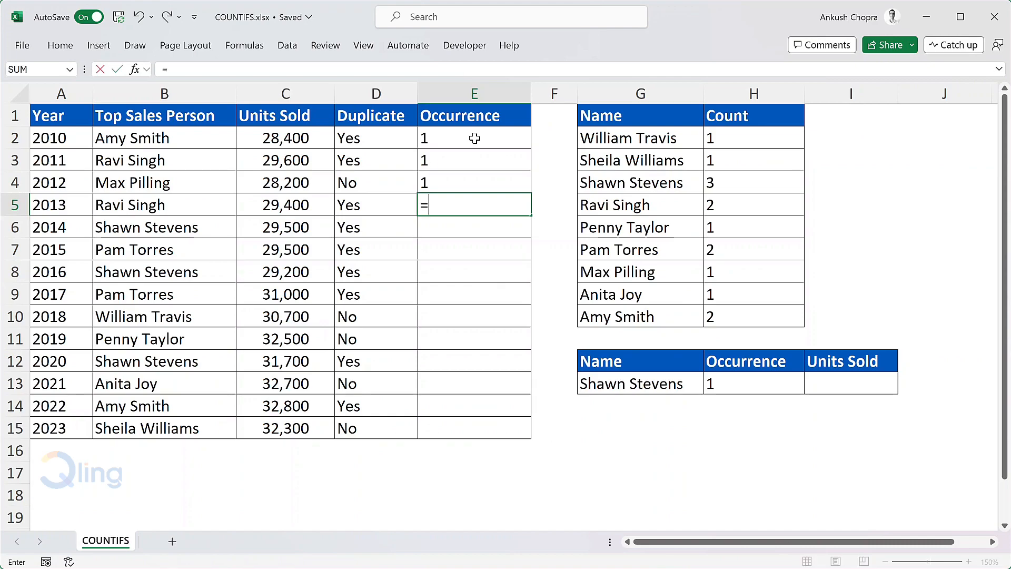
pyautogui.write('countifs')
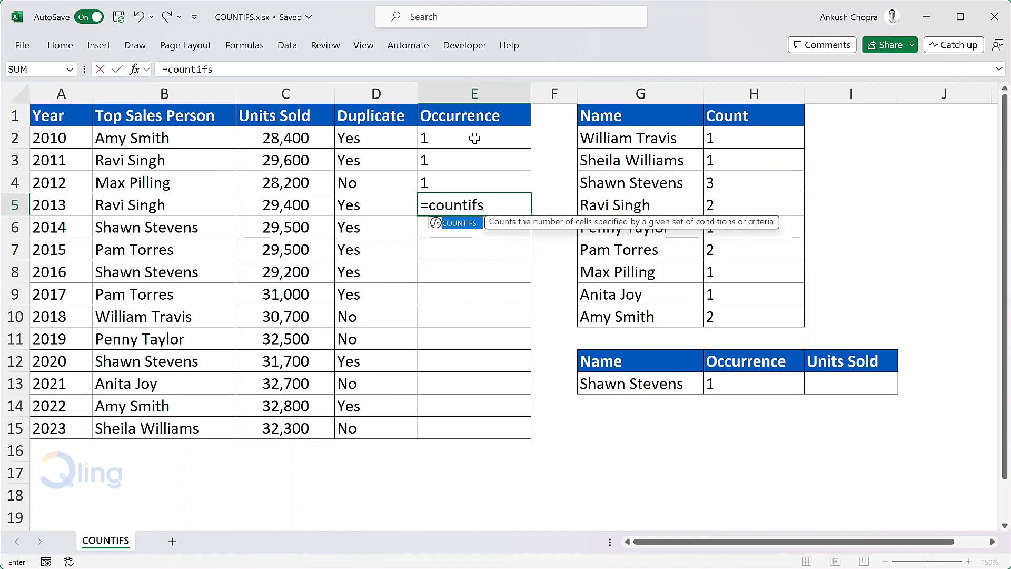
pyautogui.press('Tab')
pyautogui.write('B2:B5')
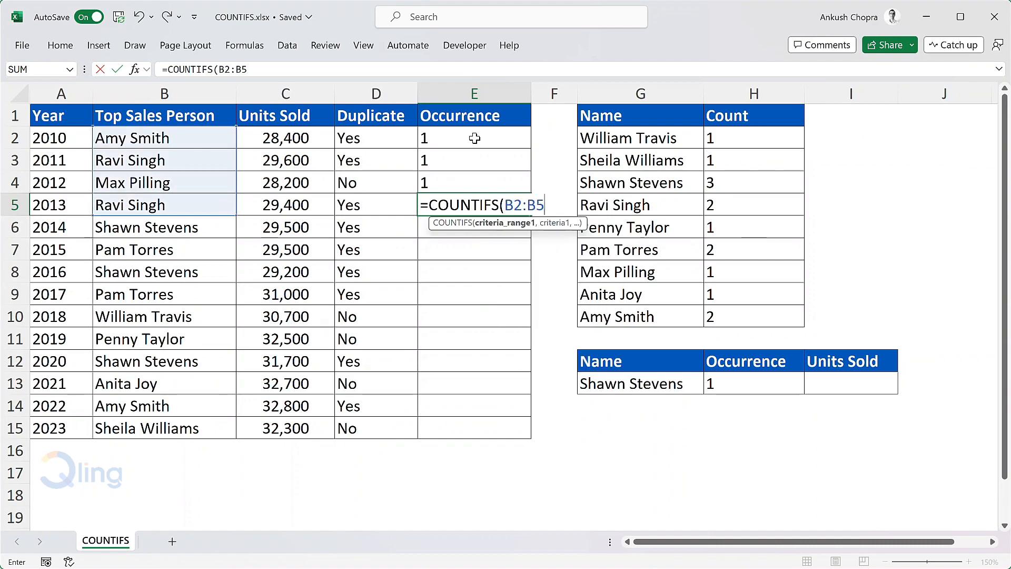
pyautogui.write(',B5)')
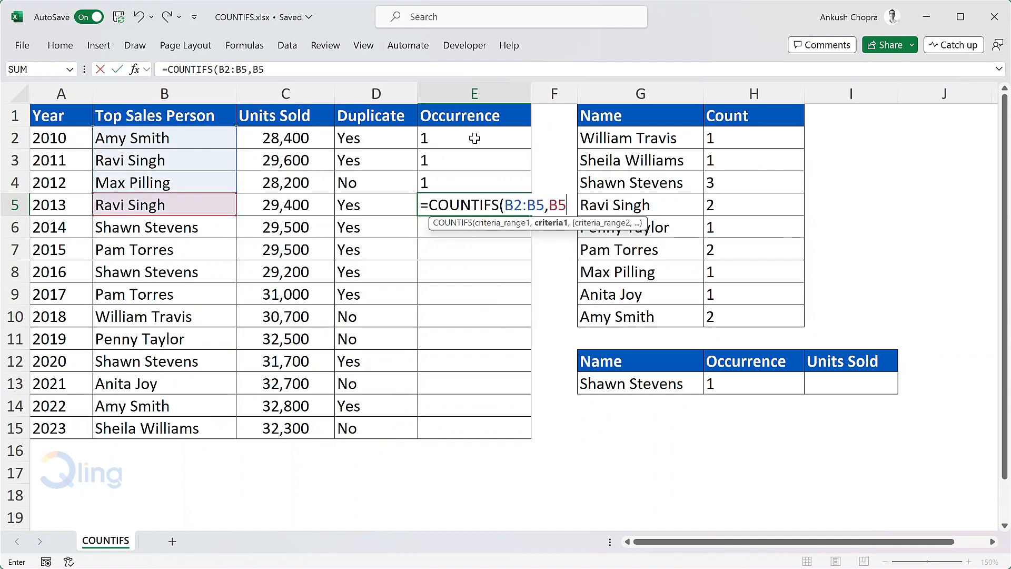
pyautogui.press('Return')
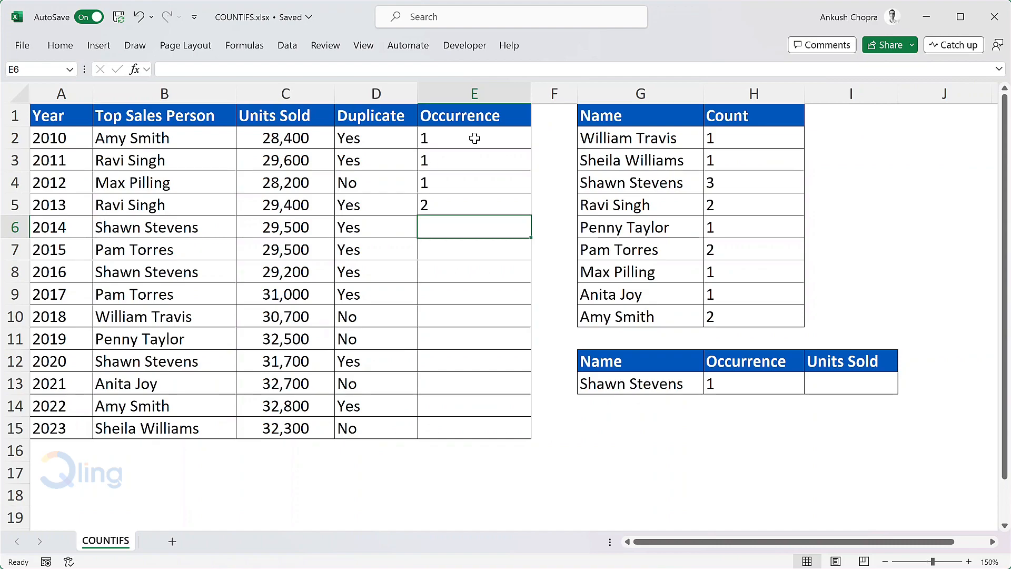
# Compare the hand-entered COUNTIFS formulas in E2 through E5, checking how the criteria range grows from row to row.
pyautogui.press('Up')
pyautogui.press('Up')
pyautogui.press('Up')
pyautogui.press('Up')
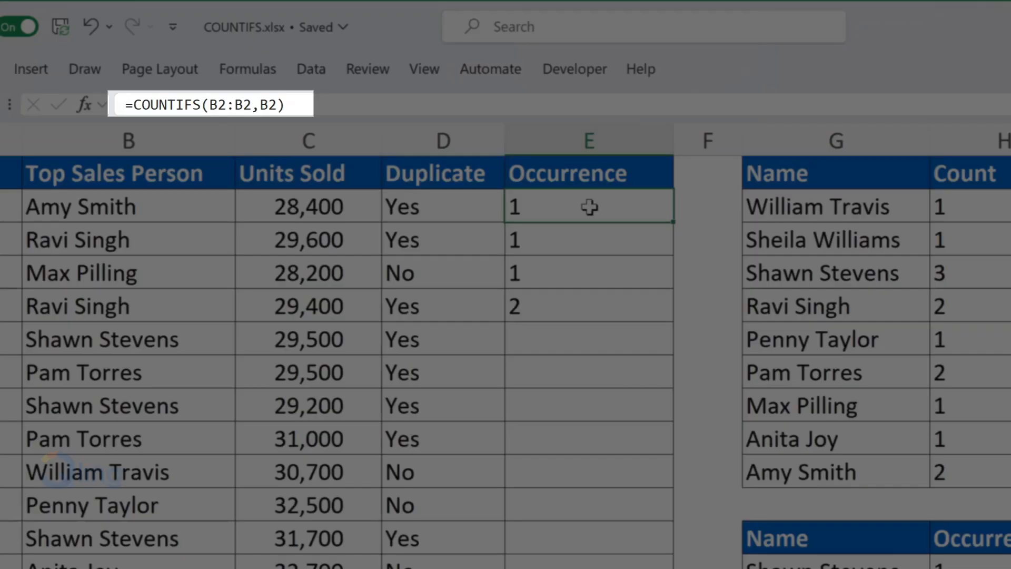
pyautogui.press('Down')
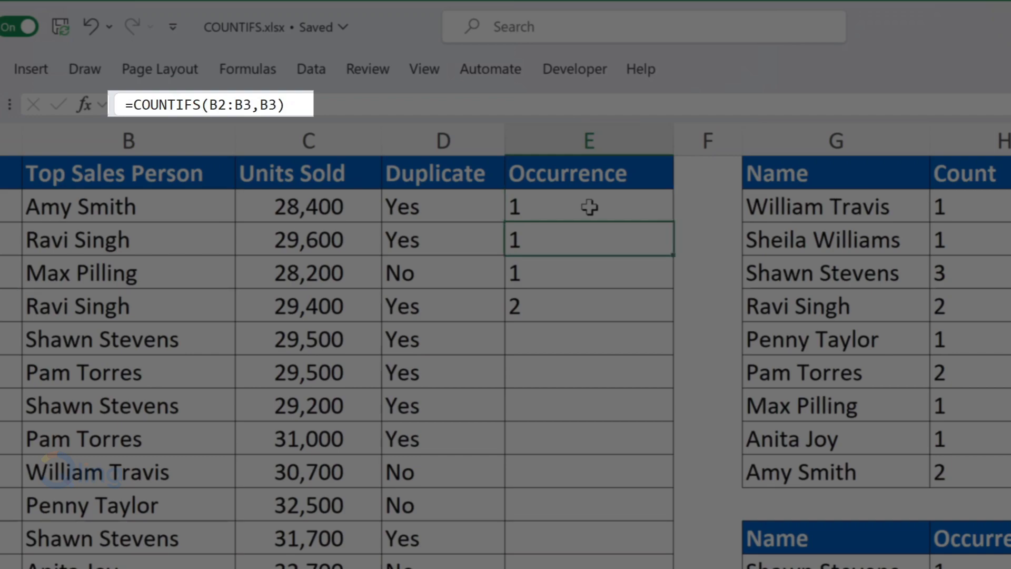
pyautogui.press('Down')
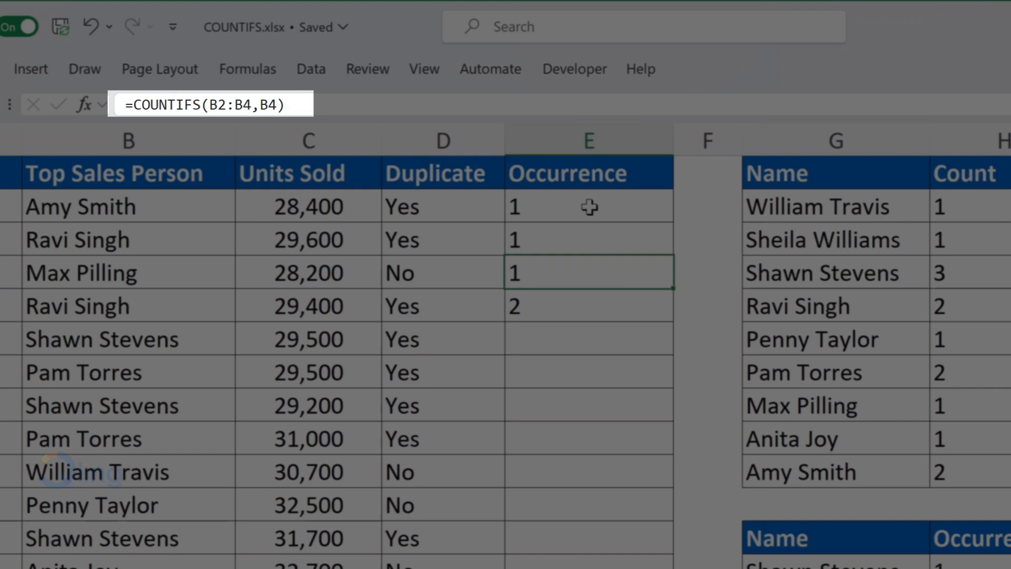
pyautogui.press('Down')
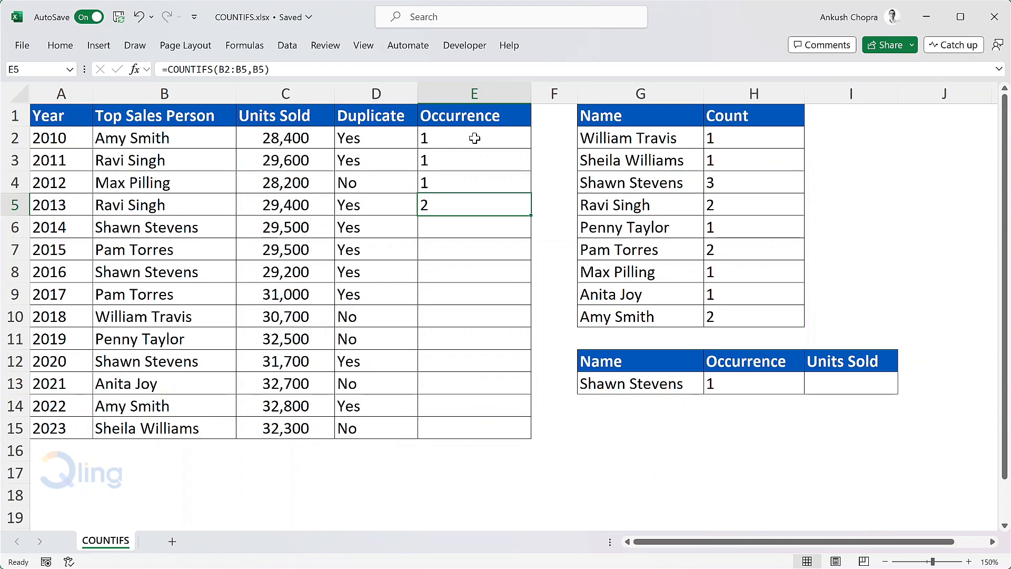
# Clear the hand-entered formulas from E3:E5, keeping only the one in E2.
pyautogui.hotkey('shift', 'Up')
pyautogui.hotkey('shift', 'Up')
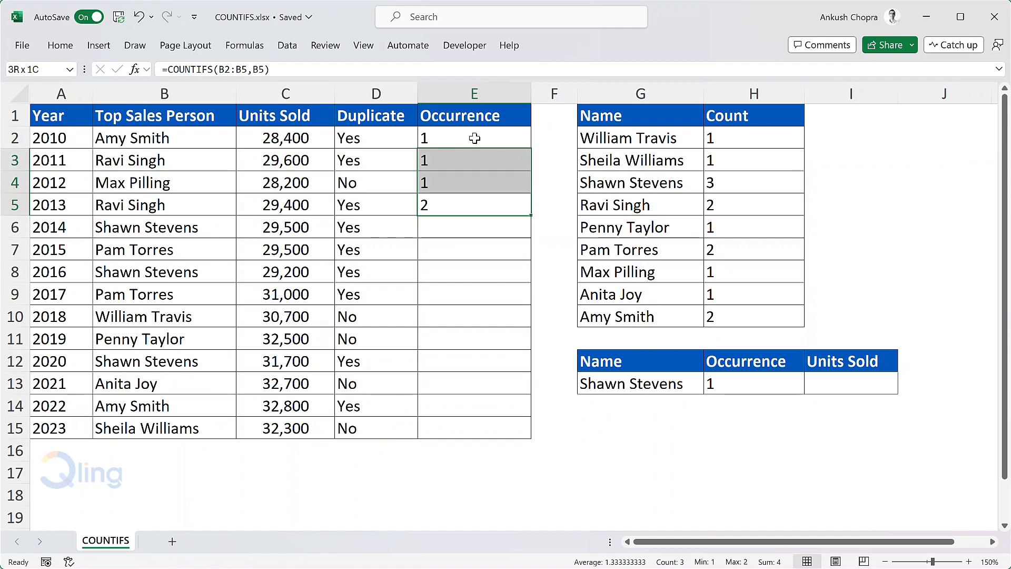
pyautogui.hotkey('ctrl', 'z')
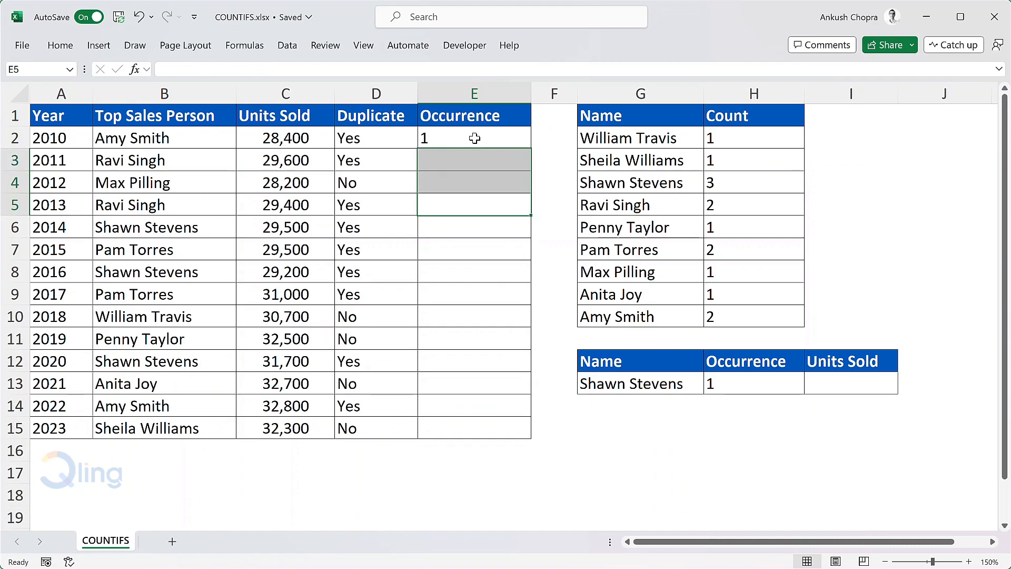
# Lock the starting row of the criteria range in E2 so the formula reads =COUNTIFS(B$2:B2,B2).
pyautogui.doubleClick(474, 138)
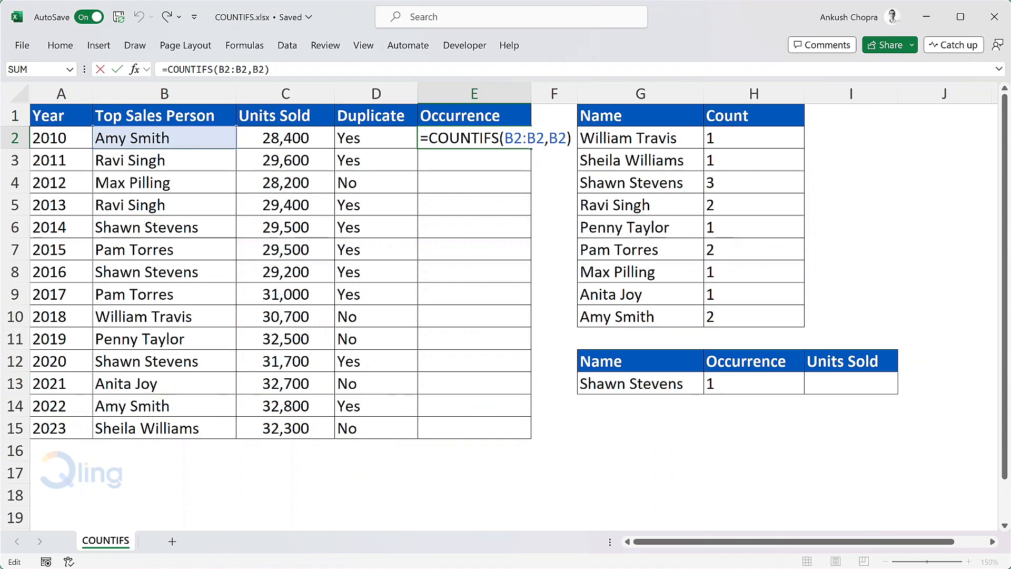
pyautogui.click(514, 138)
pyautogui.write('$')
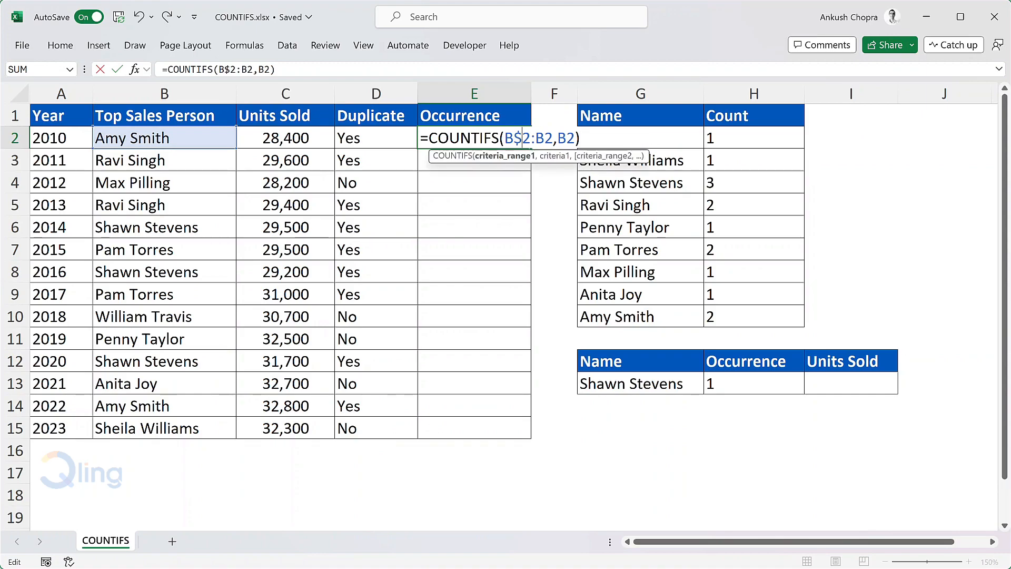
pyautogui.press('Return')
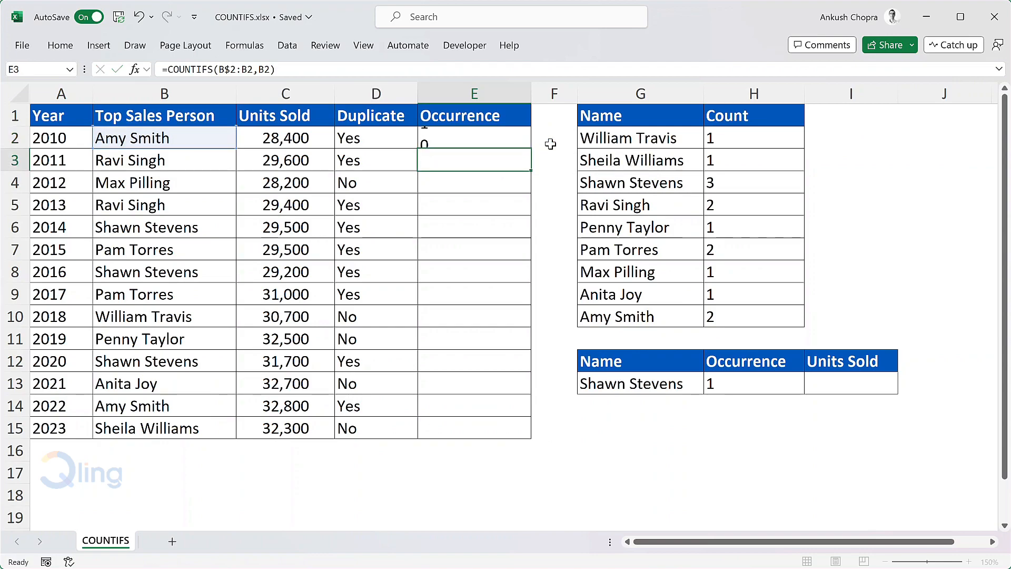
# Fill the E2 formula down the Occurrence column to E15.
pyautogui.click(504, 141)
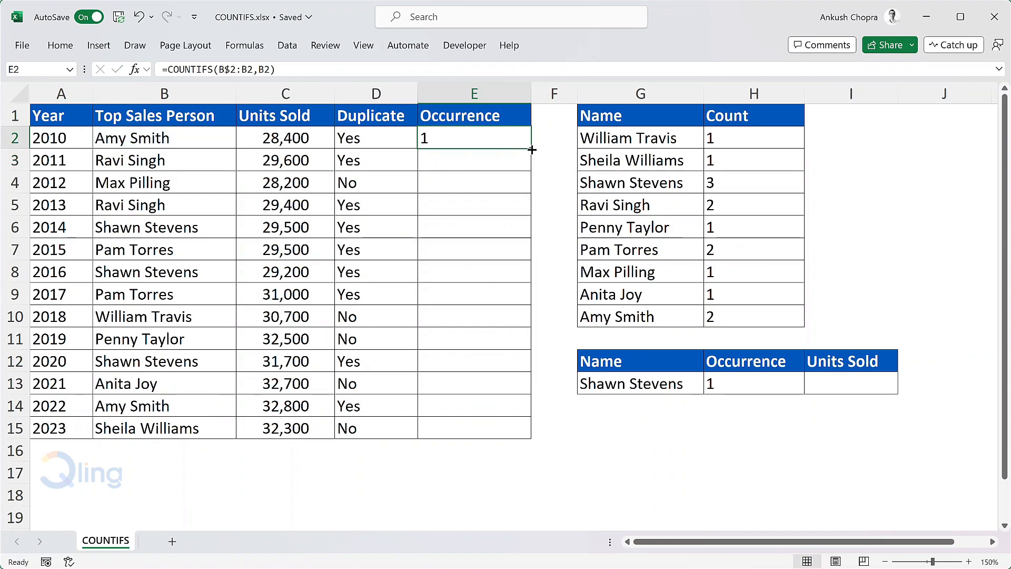
pyautogui.doubleClick(532, 147)
pyautogui.click(476, 144)
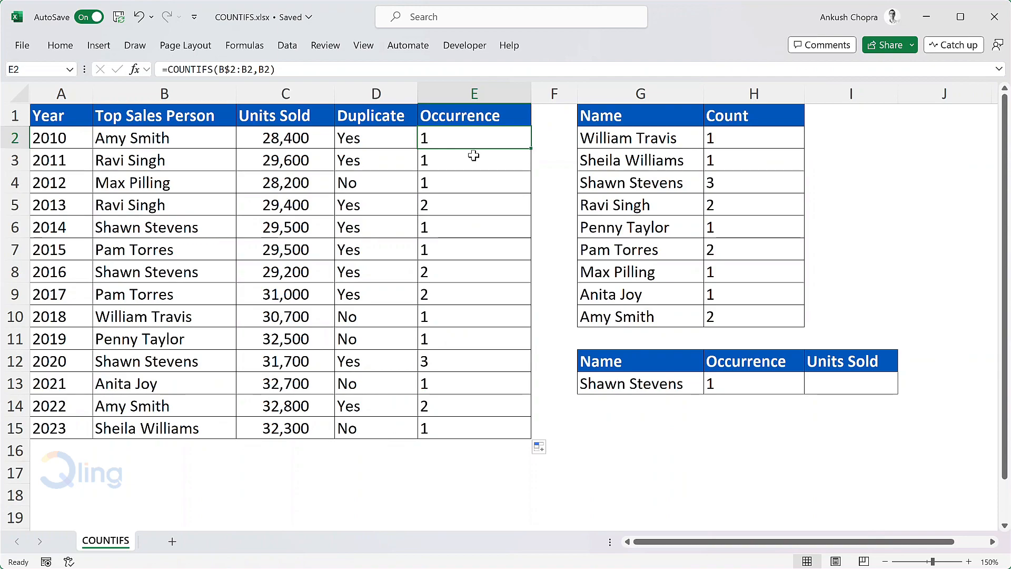
# Inspect the filled formulas in E2 through E5 to check how the criteria range expands from the locked row.
pyautogui.doubleClick(498, 138)
pyautogui.press('Escape')
pyautogui.click(504, 161)
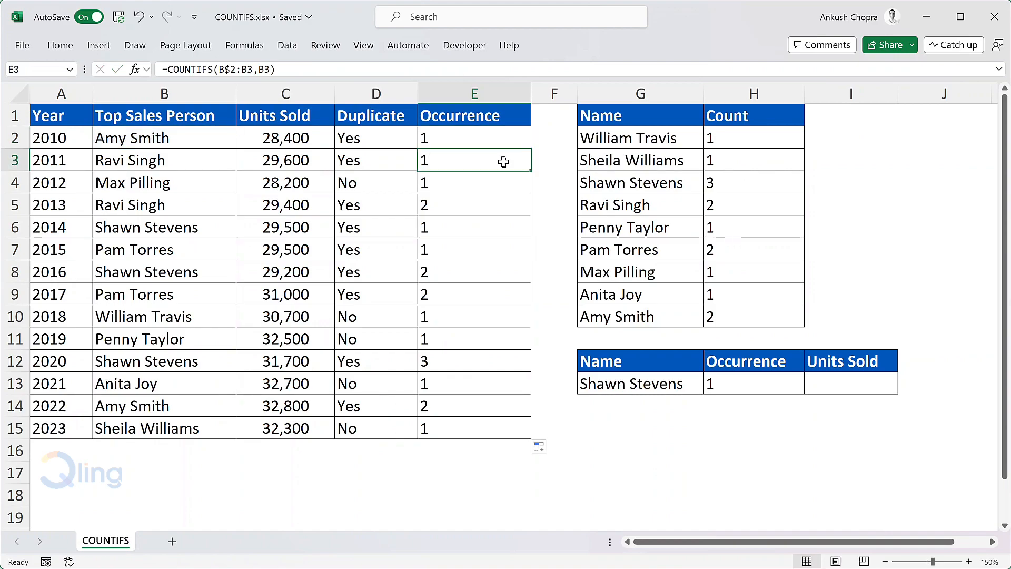
pyautogui.doubleClick(504, 162)
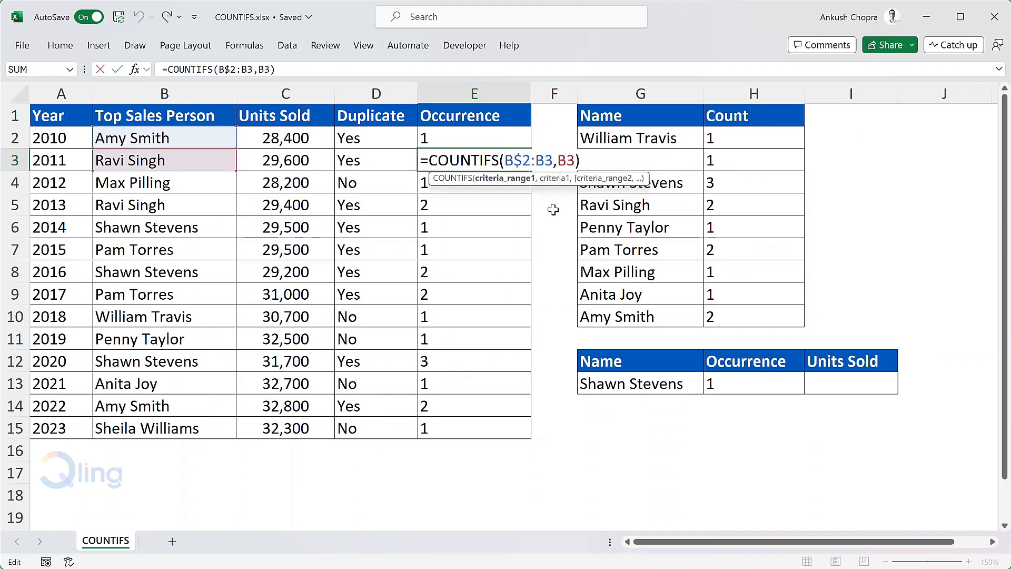
pyautogui.press('Escape')
pyautogui.click(517, 182)
pyautogui.doubleClick(517, 182)
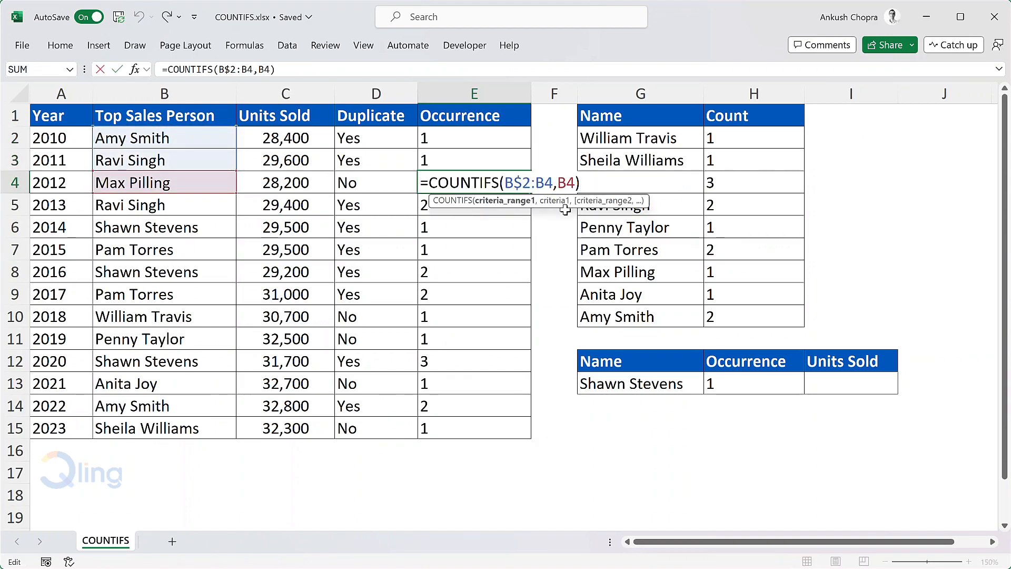
pyautogui.press('Escape')
pyautogui.click(524, 203)
pyautogui.doubleClick(523, 205)
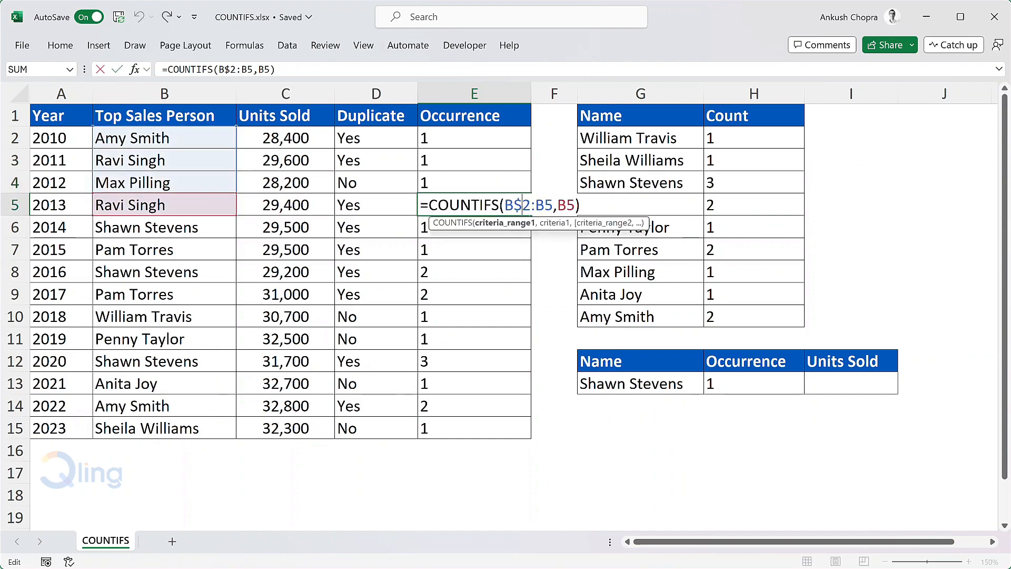
pyautogui.press('Escape')
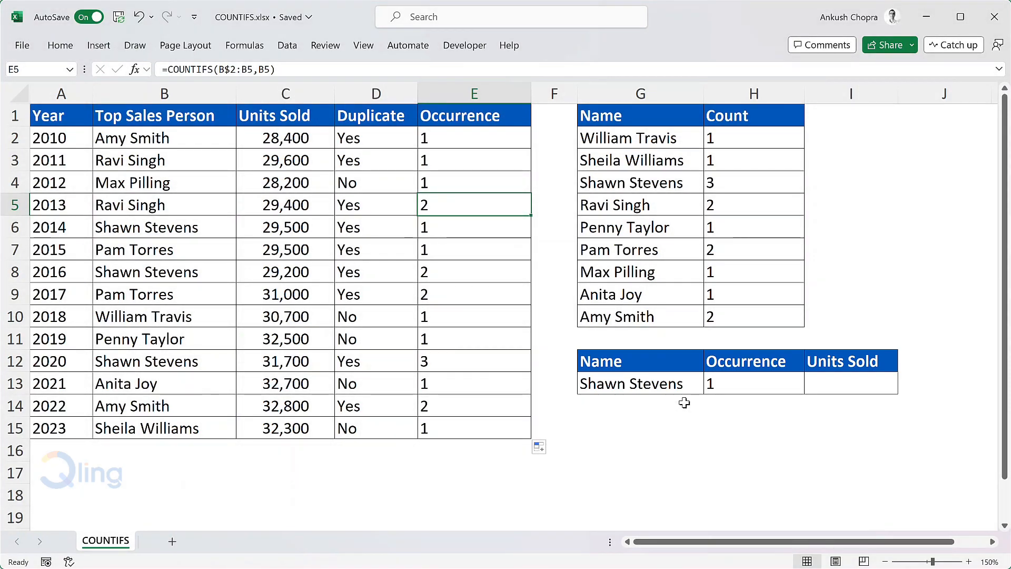
# Set the Occurrence value in H13 of the lookup table to 3.
pyautogui.click(730, 384)
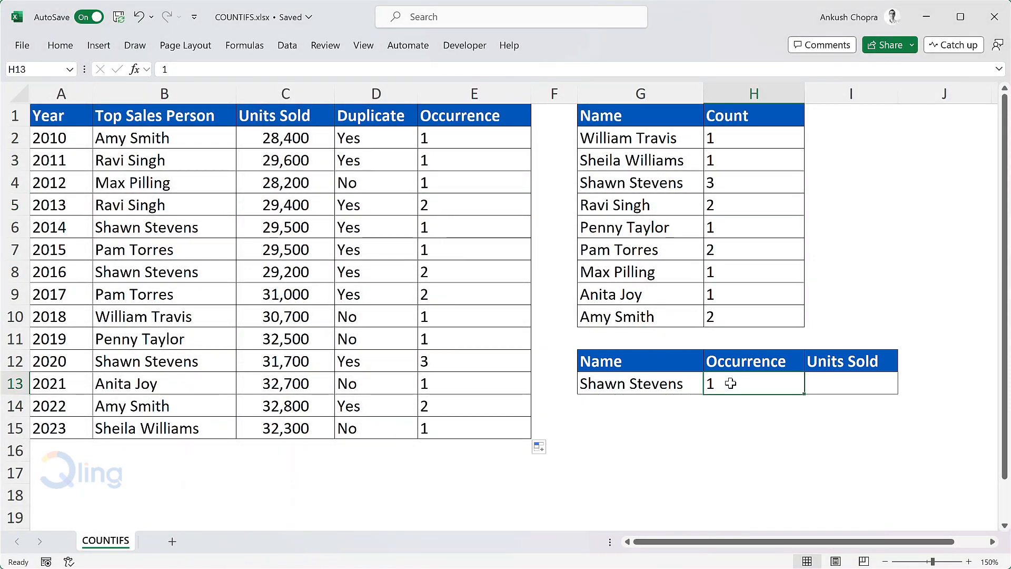
pyautogui.write('3')
pyautogui.press('Return')
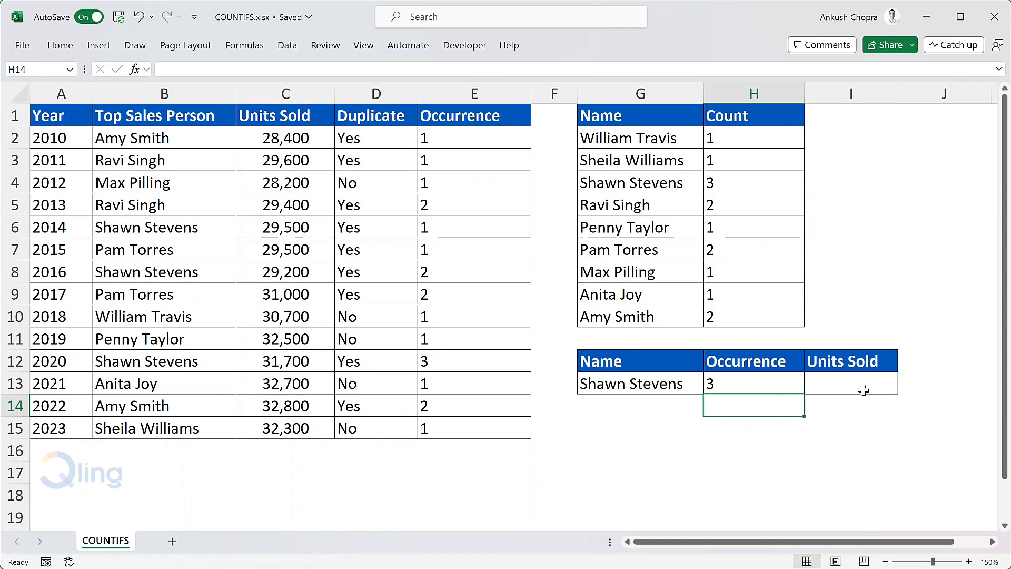
# Start a FILTER formula in I13 with the Units Sold range C2:C15 as the array.
pyautogui.click(889, 383)
pyautogui.write('=filter')
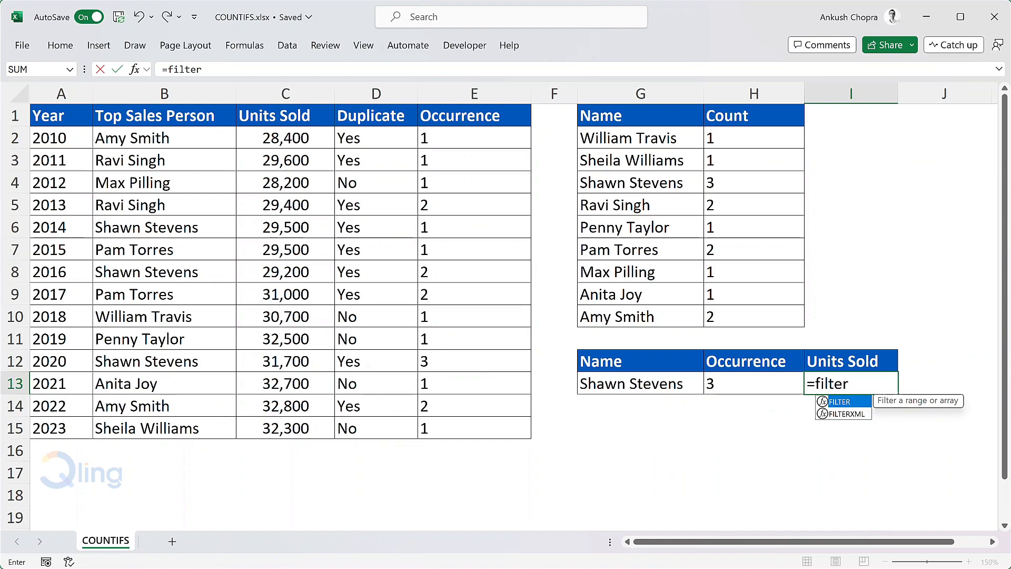
pyautogui.press('Tab')
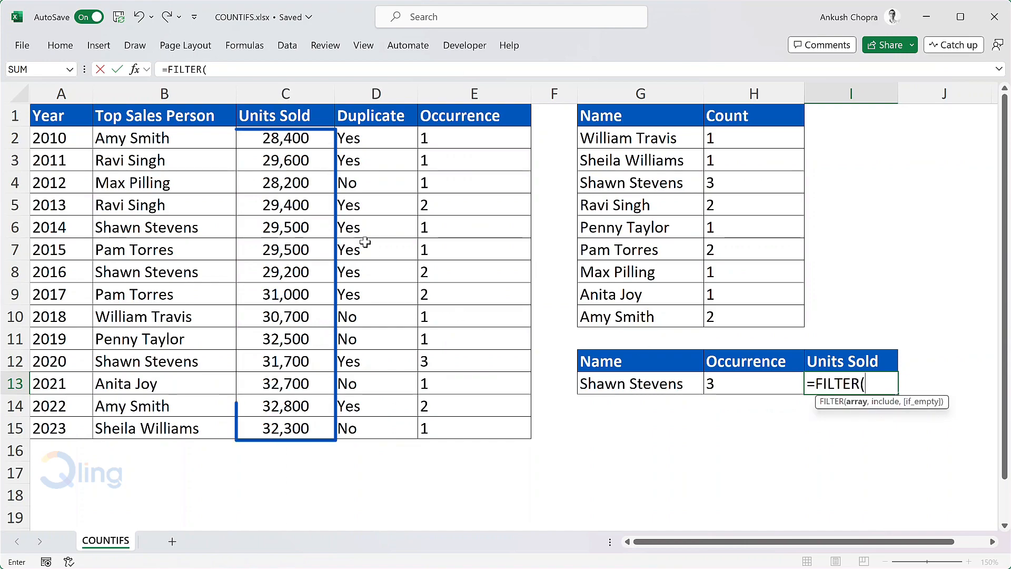
pyautogui.click(315, 146)
pyautogui.moveTo(314, 146); pyautogui.dragTo(287, 425)
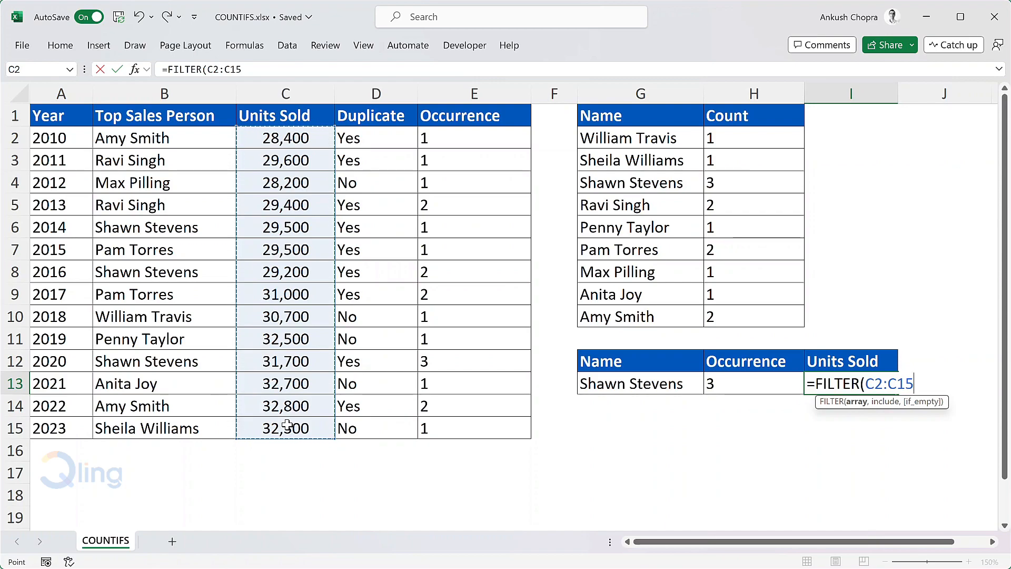
pyautogui.write(',')
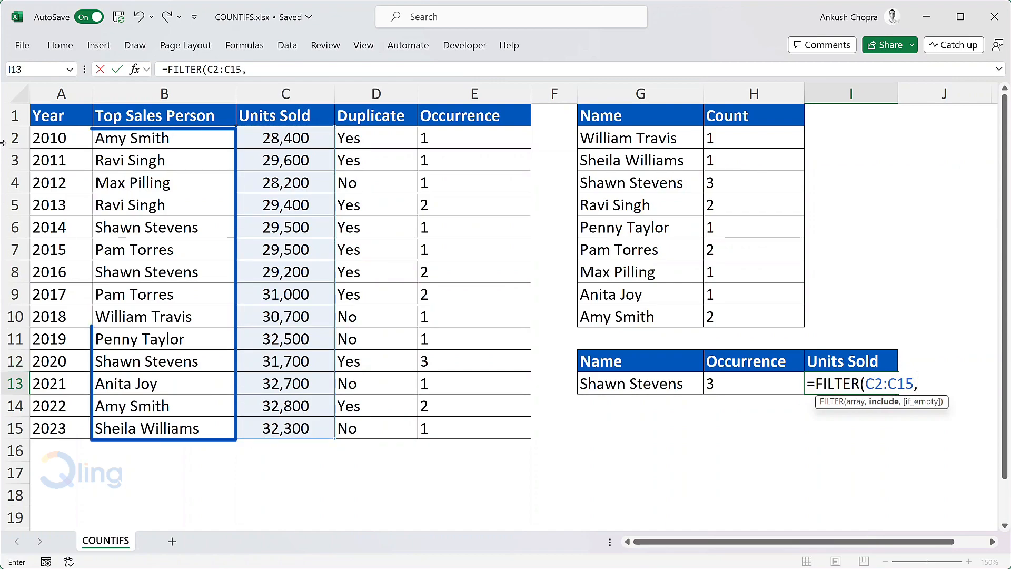
# Add the name condition B2:B15=G13 as the FILTER include argument, with an opening parenthesis before it.
pyautogui.moveTo(208, 145); pyautogui.dragTo(191, 427)
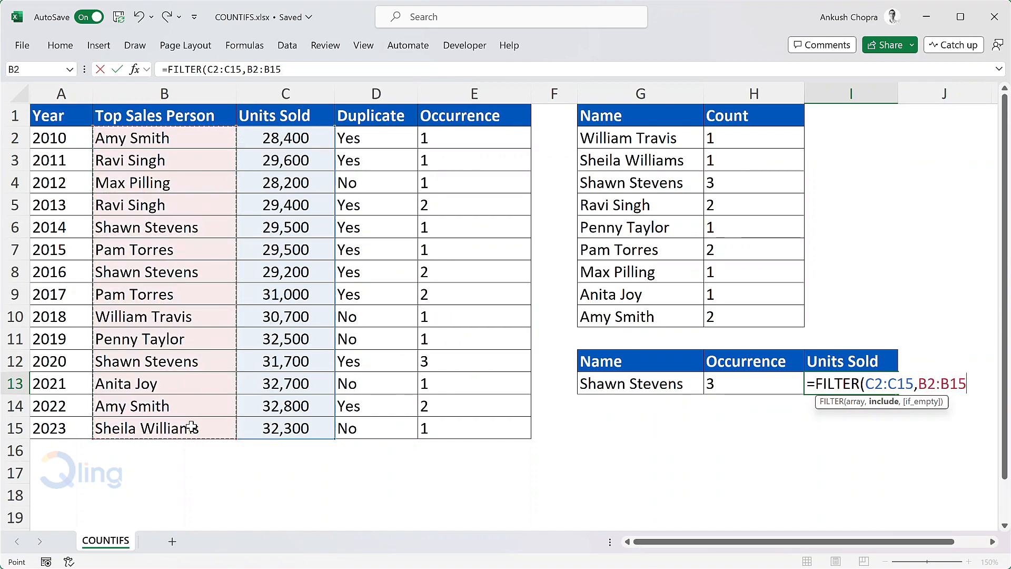
pyautogui.write('=')
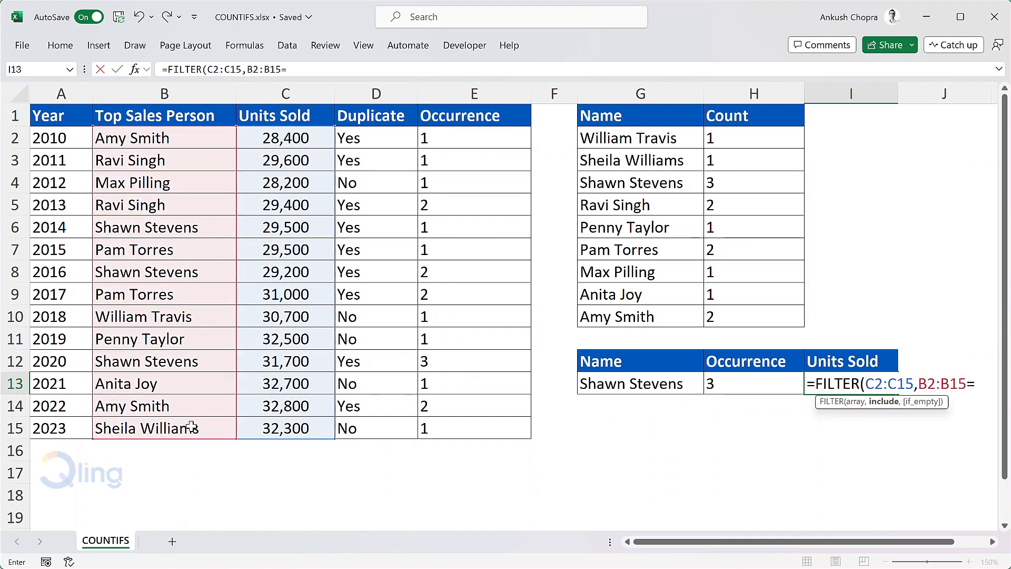
pyautogui.click(617, 385)
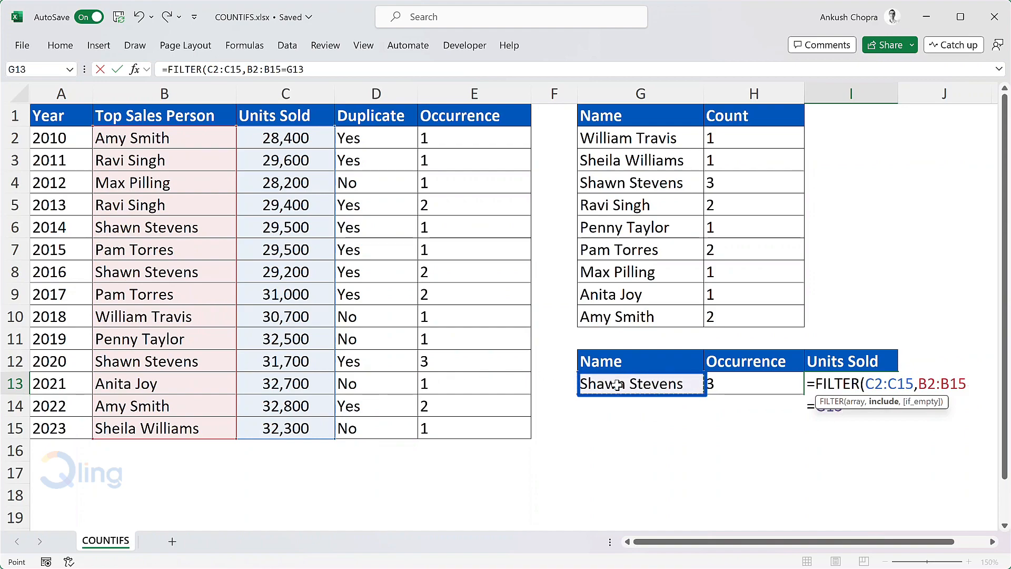
pyautogui.moveTo(944, 405); pyautogui.dragTo(952, 314)
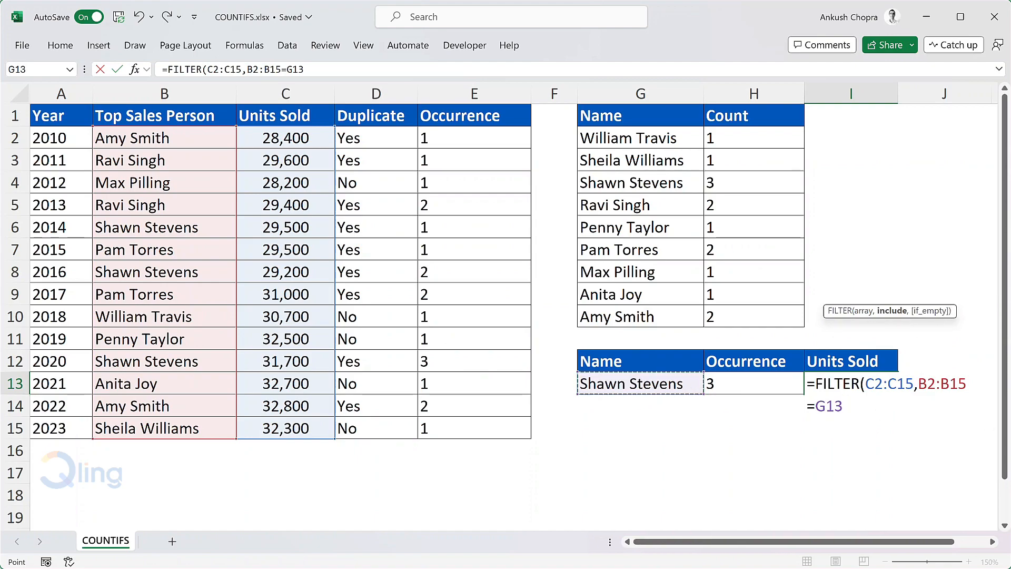
pyautogui.click(919, 384)
pyautogui.write('(')
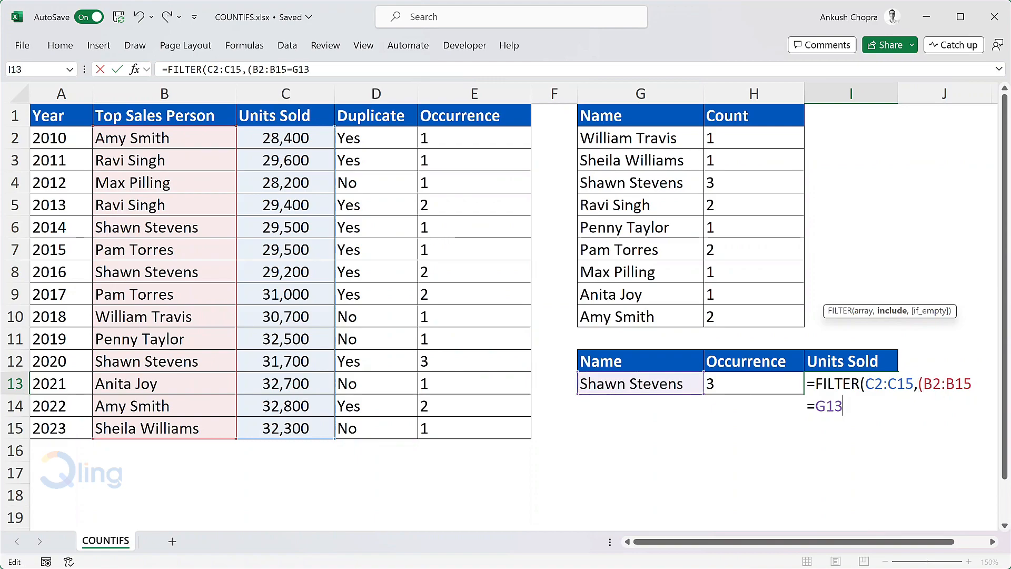
# Multiply by the occurrence condition and enter the I13 formula as =FILTER(C2:C15,(B2:B15=G13)*(E2:E15=H13)).
pyautogui.write('*(')
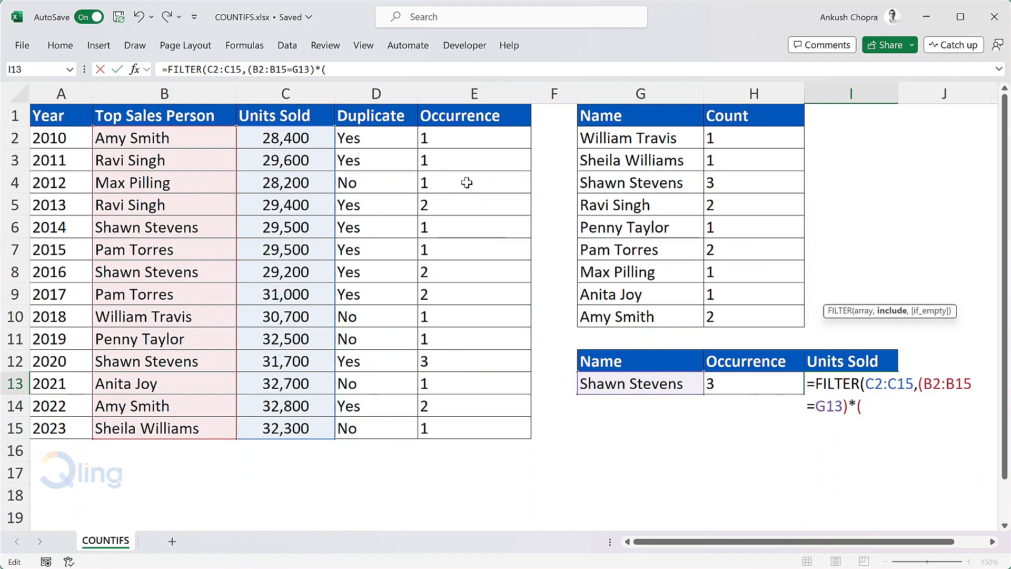
pyautogui.moveTo(458, 142); pyautogui.dragTo(457, 426)
pyautogui.write('=')
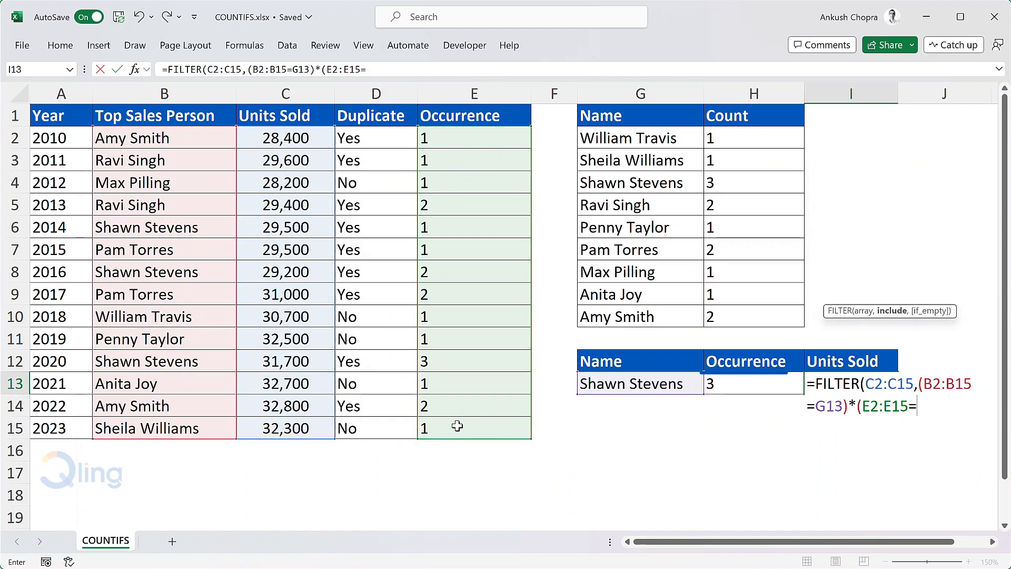
pyautogui.click(743, 383)
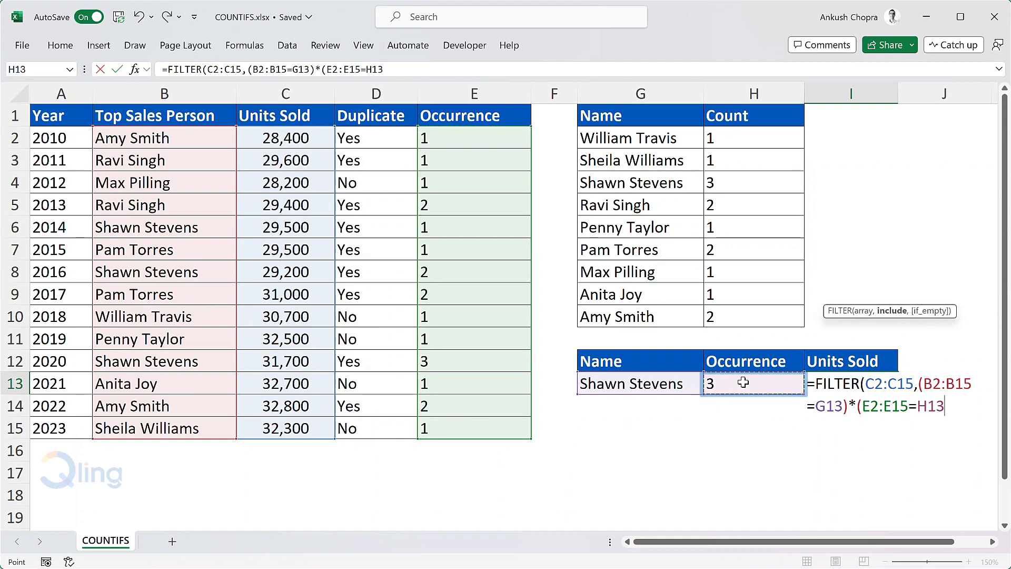
pyautogui.write(')')
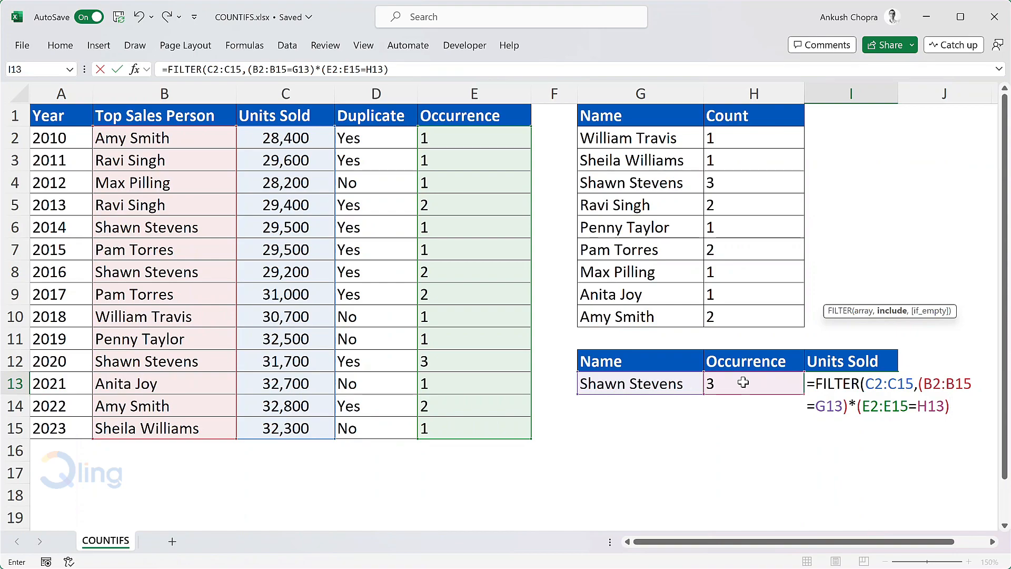
pyautogui.press('Return')
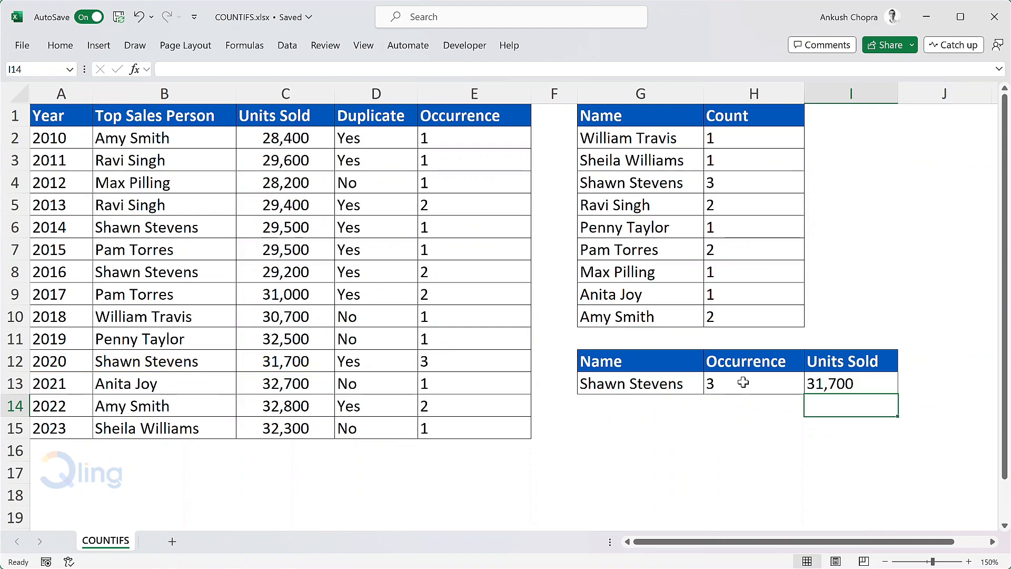
# Set the Occurrence value in H13 of the lookup table to 1.
pyautogui.click(743, 382)
pyautogui.write('1')
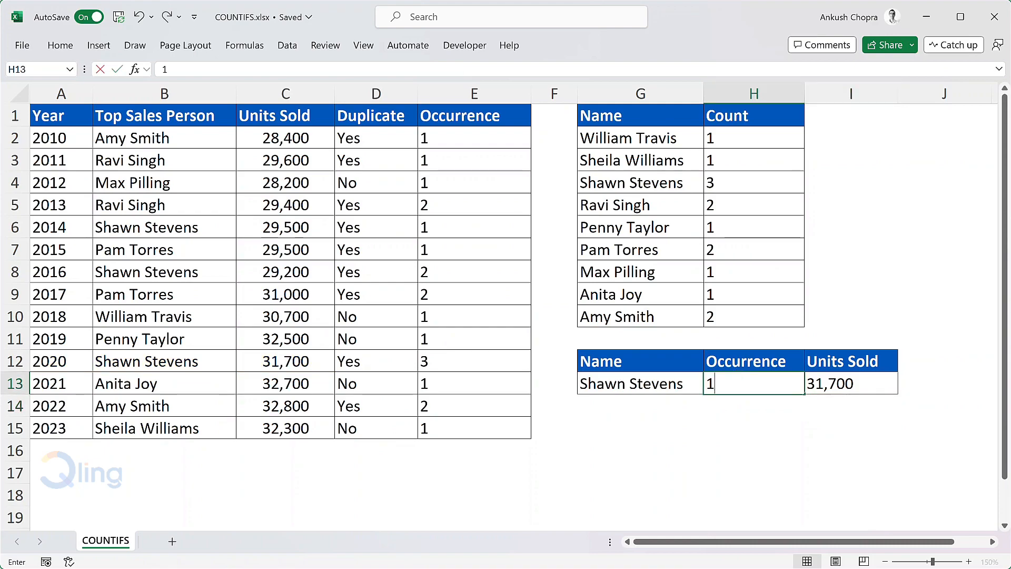
pyautogui.press('Return')
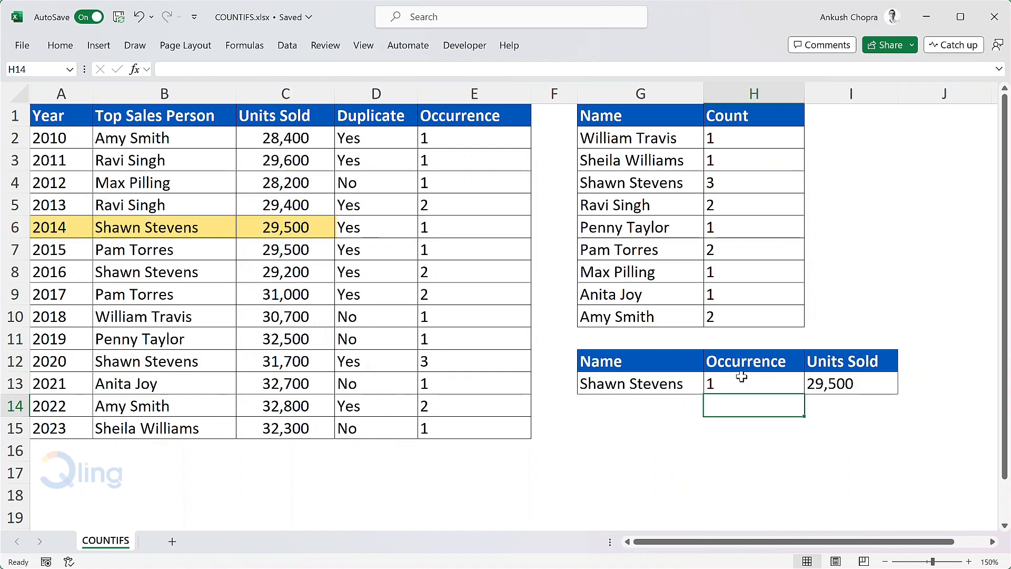